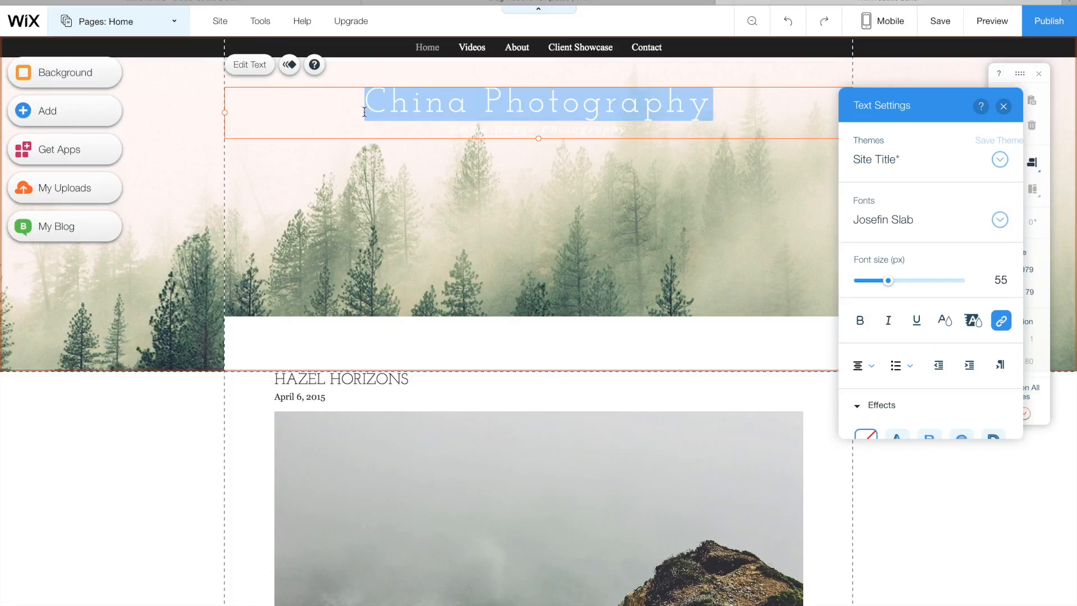
Change the font of the "China Photography" site title to Museo and close the text settings
click(1000, 219)
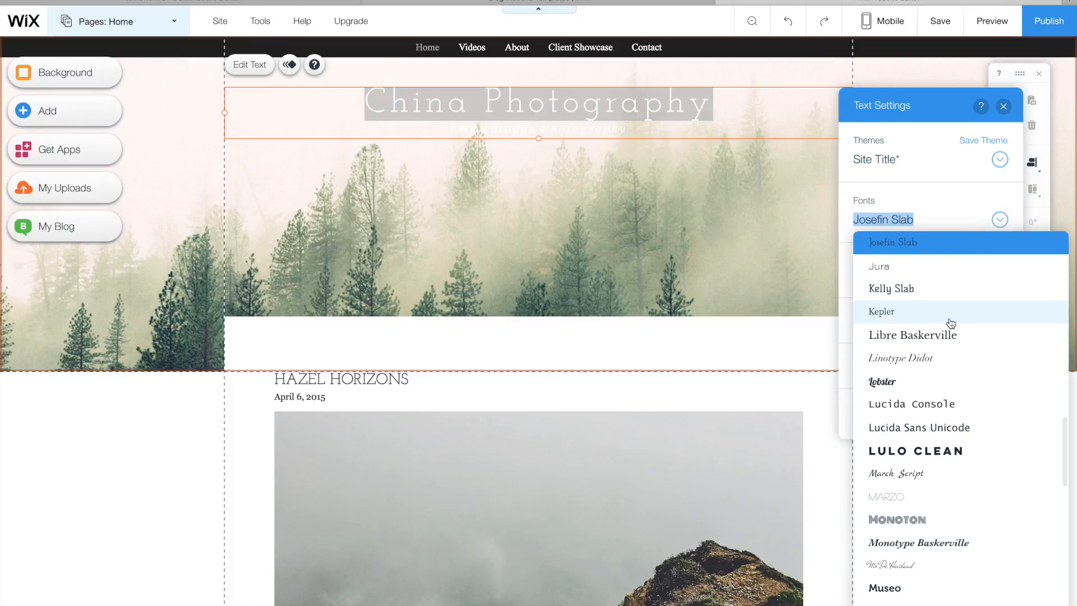
scroll(950, 320, down, 3)
click(897, 459)
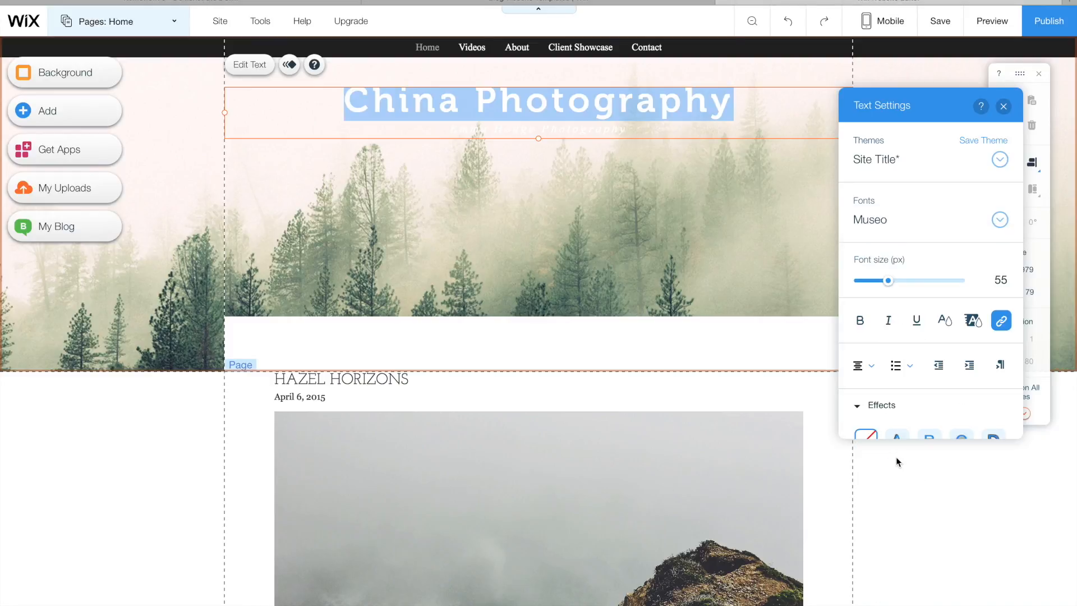
click(1004, 106)
Replace the header strip background with the night skyline photo from the uploaded images
click(742, 191)
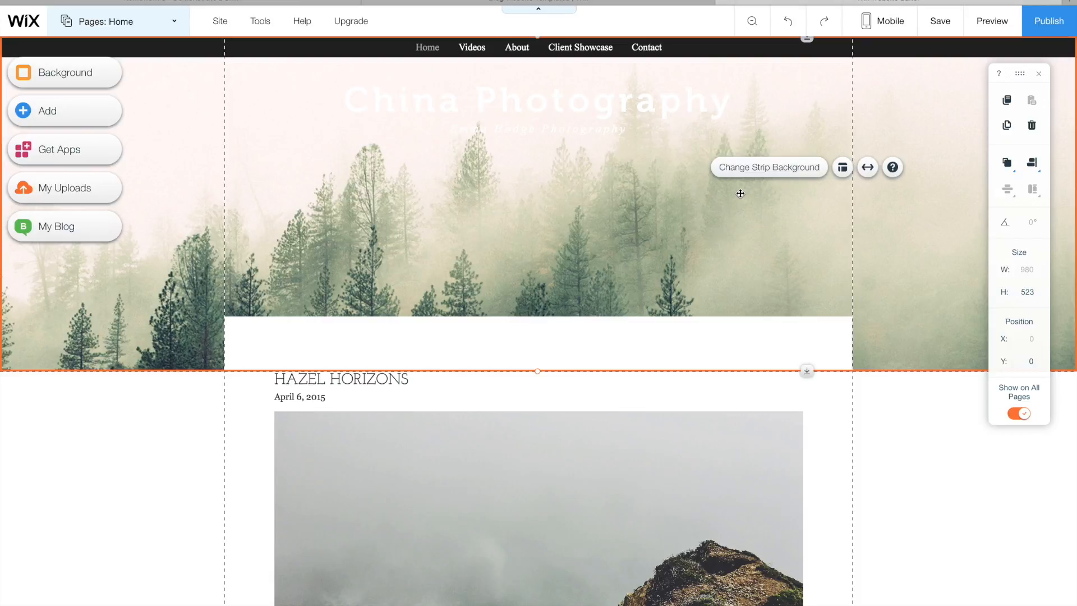
click(782, 167)
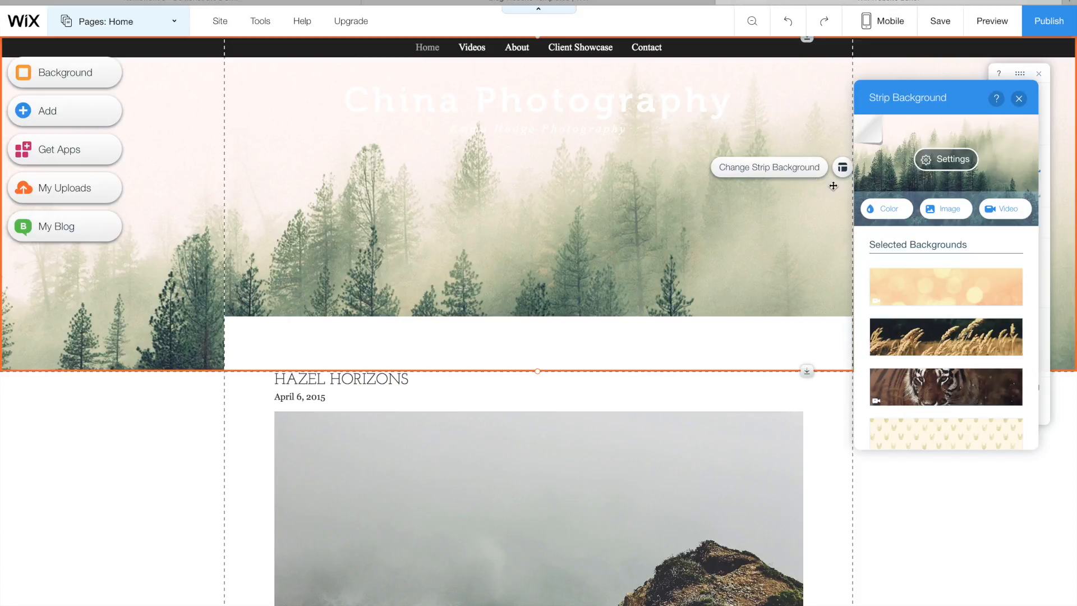
scroll(937, 302, down, 5)
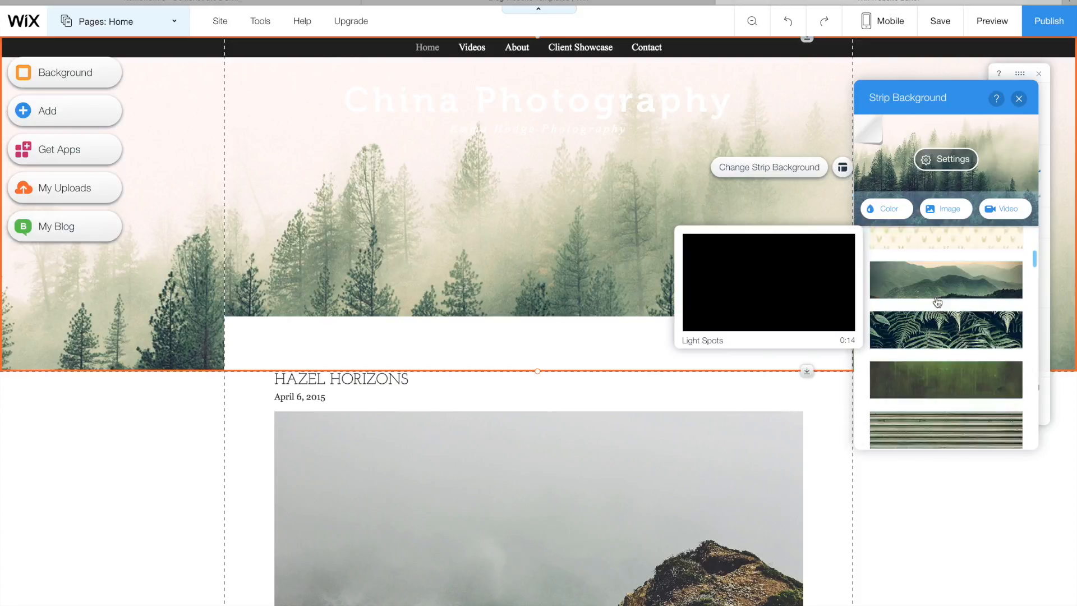
mouse_move(885, 255)
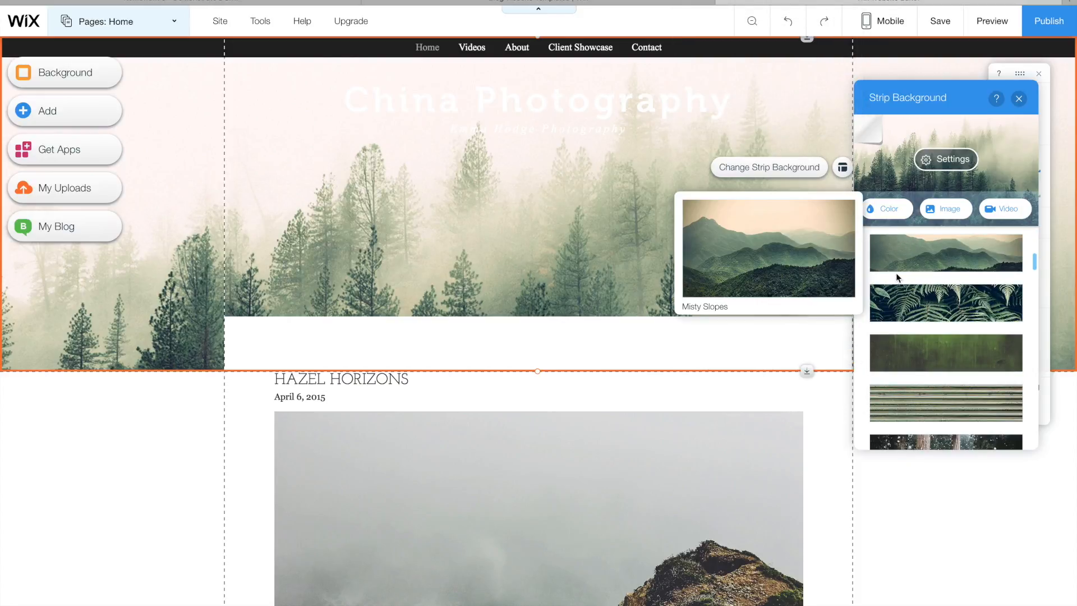
scroll(897, 274, up, 5)
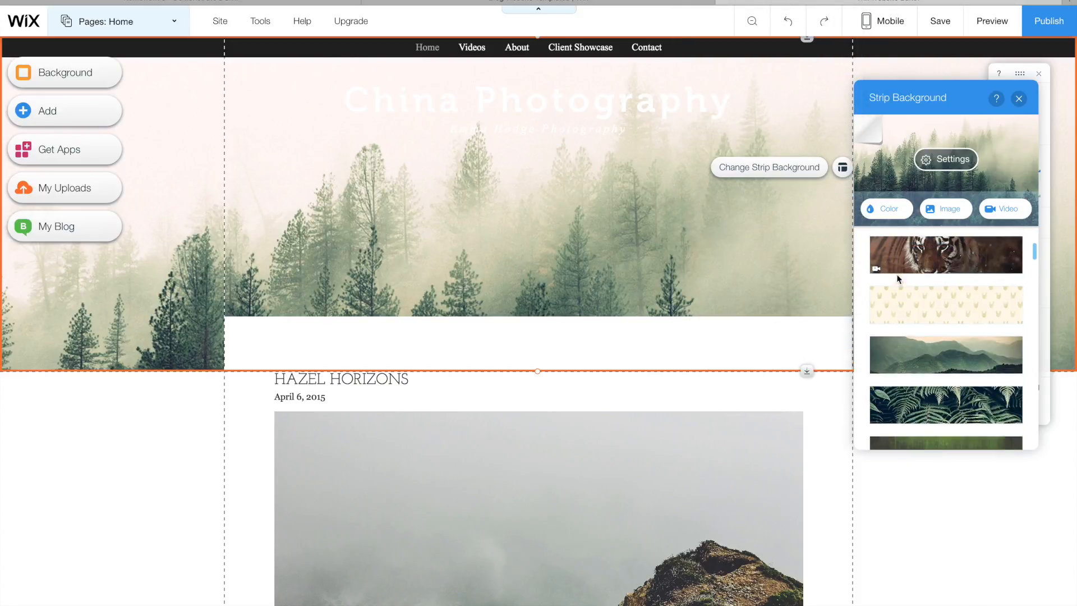
click(954, 208)
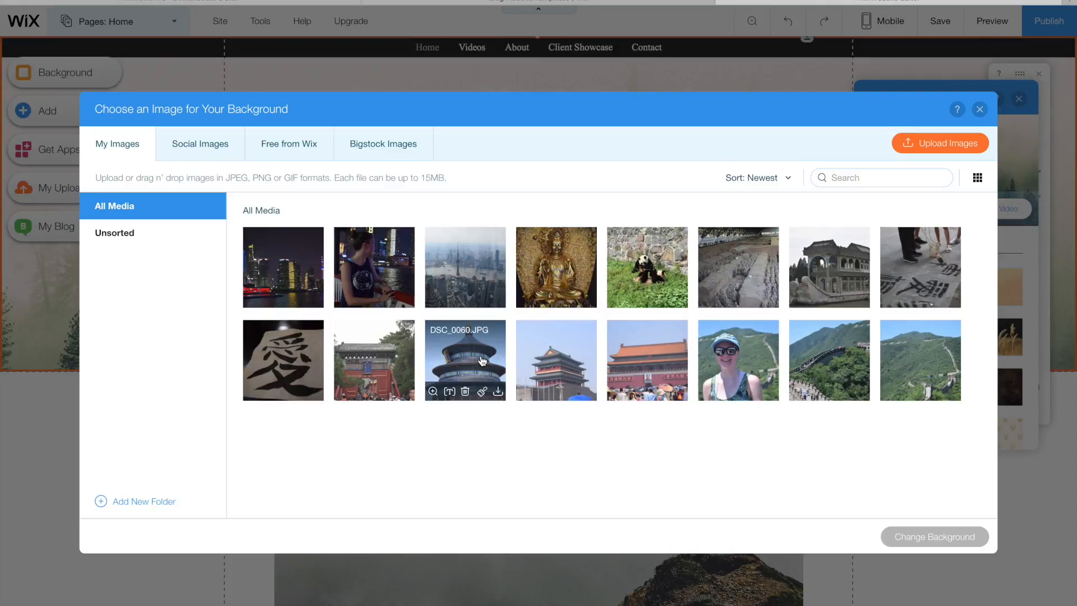
click(301, 266)
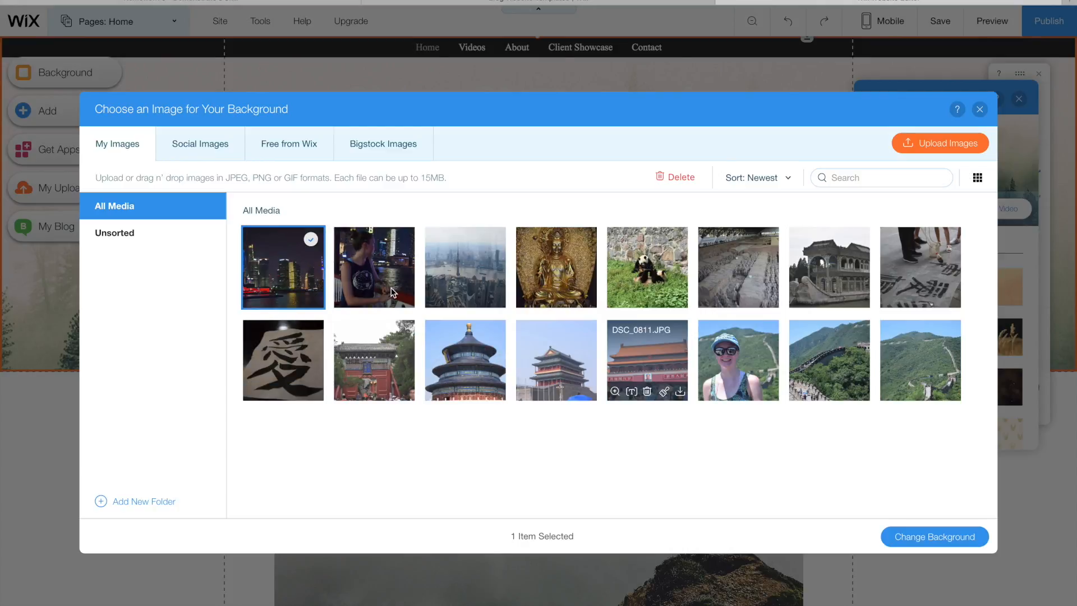
click(314, 150)
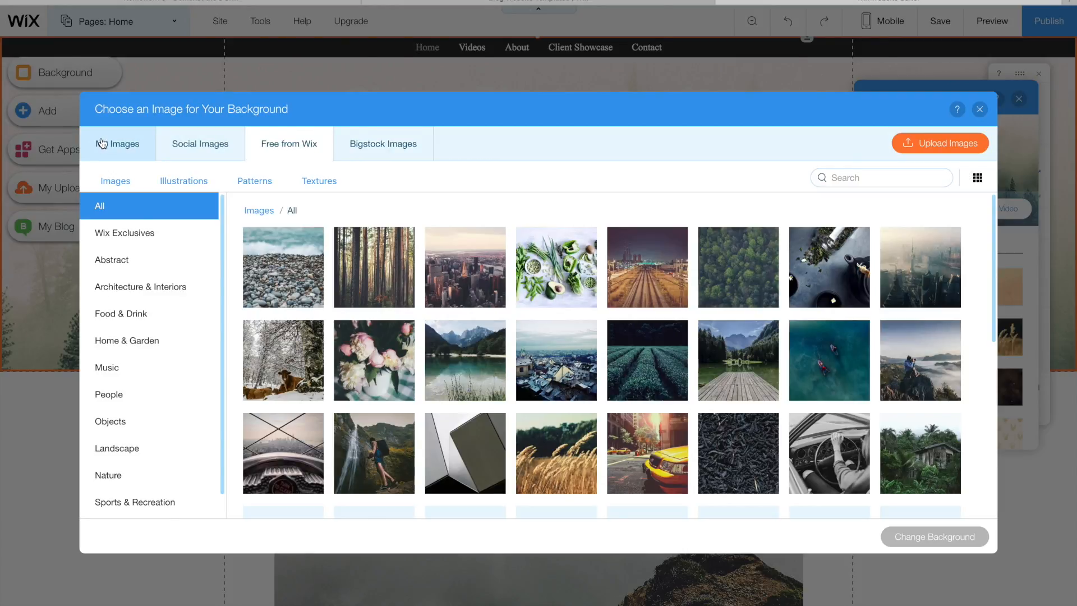
click(101, 144)
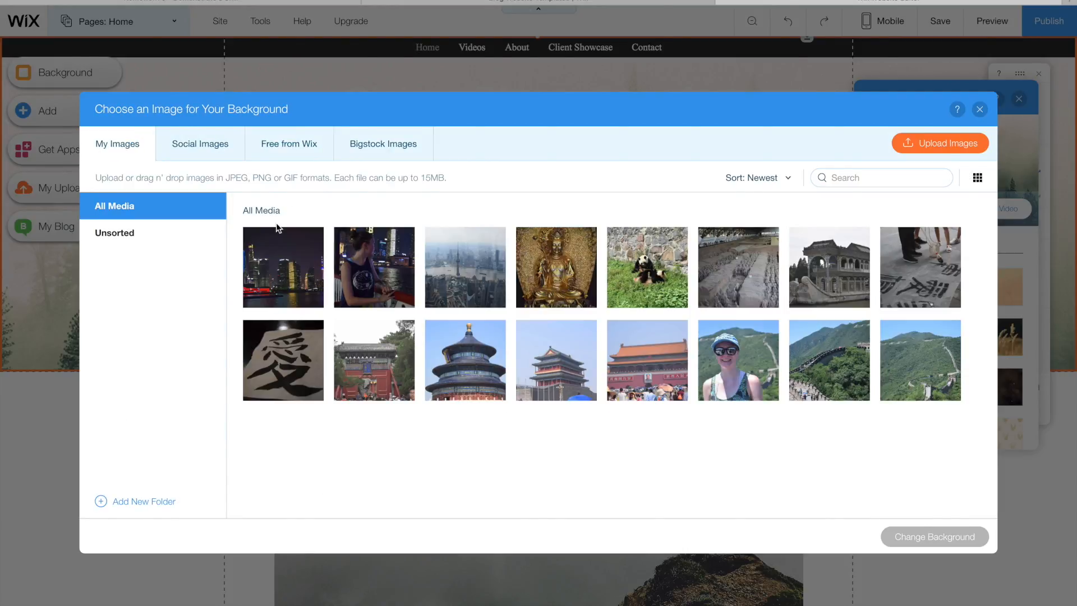
click(287, 265)
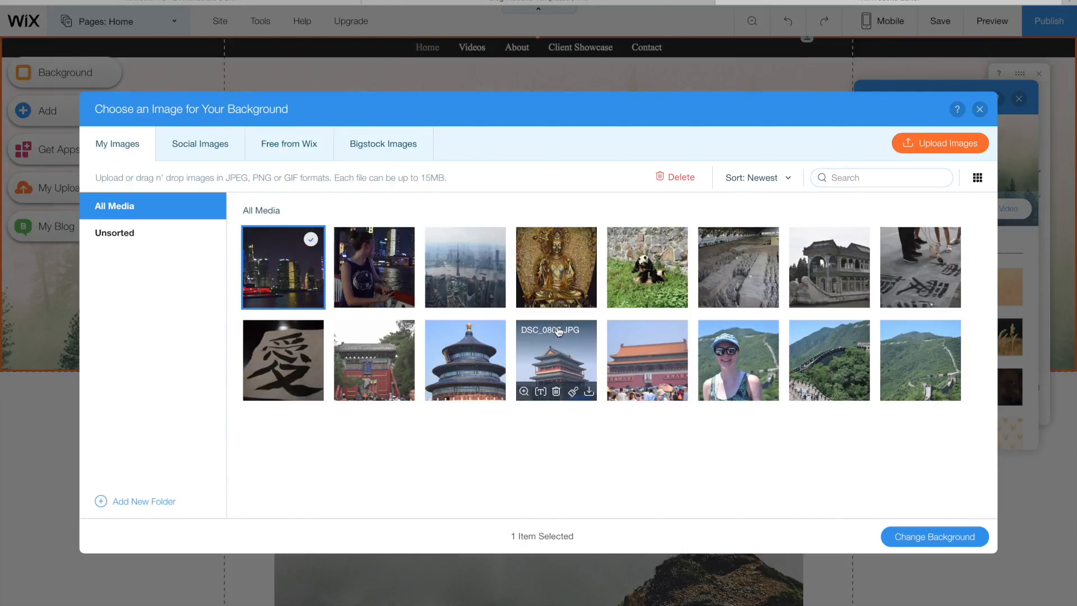
click(911, 538)
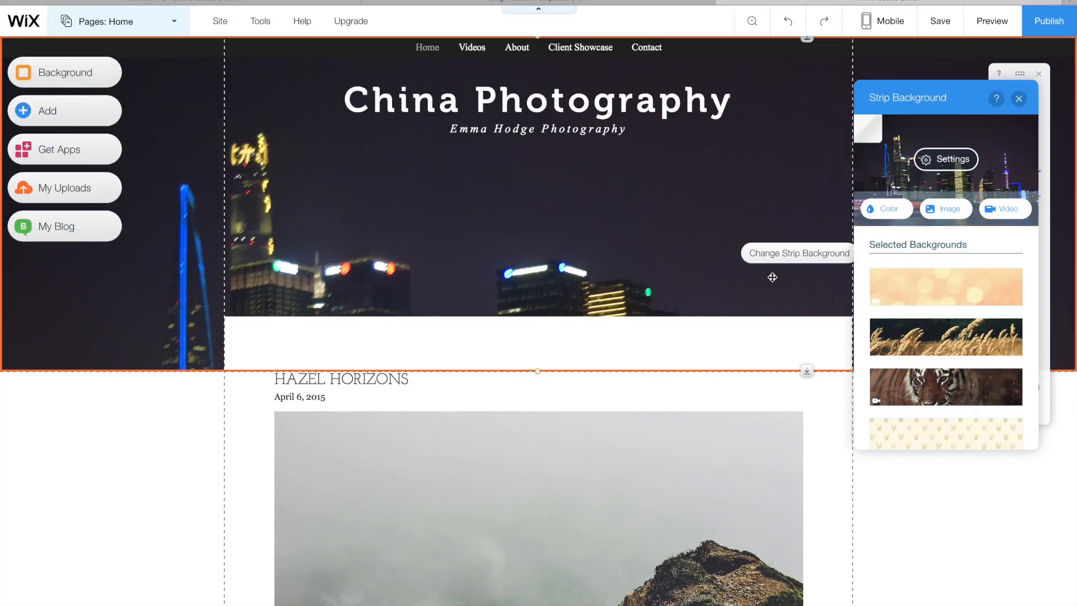
Position the header strip's background image at bottom centre and close the image settings
click(946, 158)
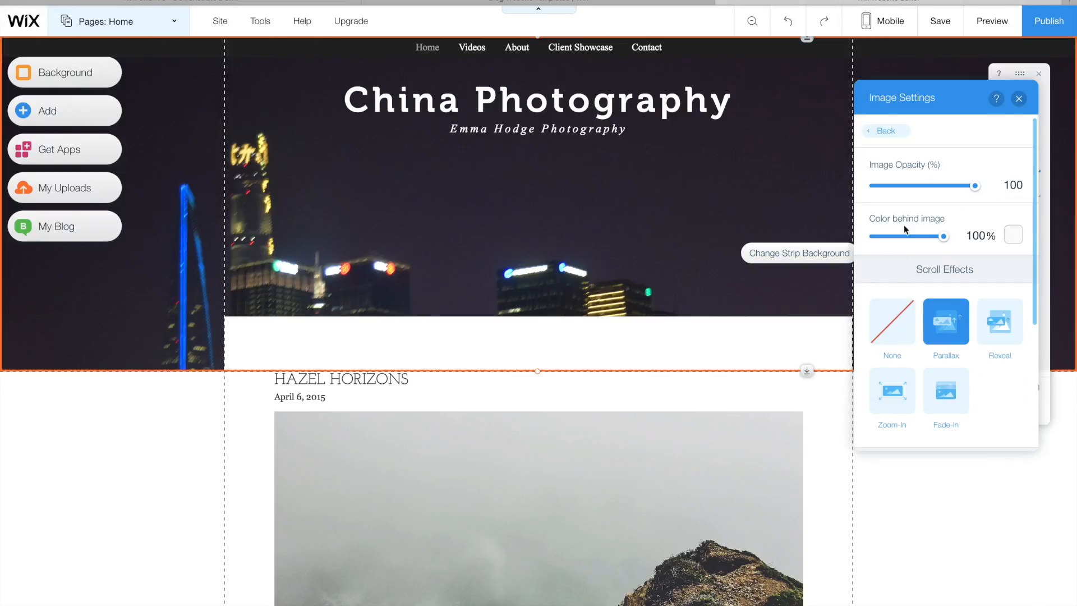
scroll(931, 314, down, 5)
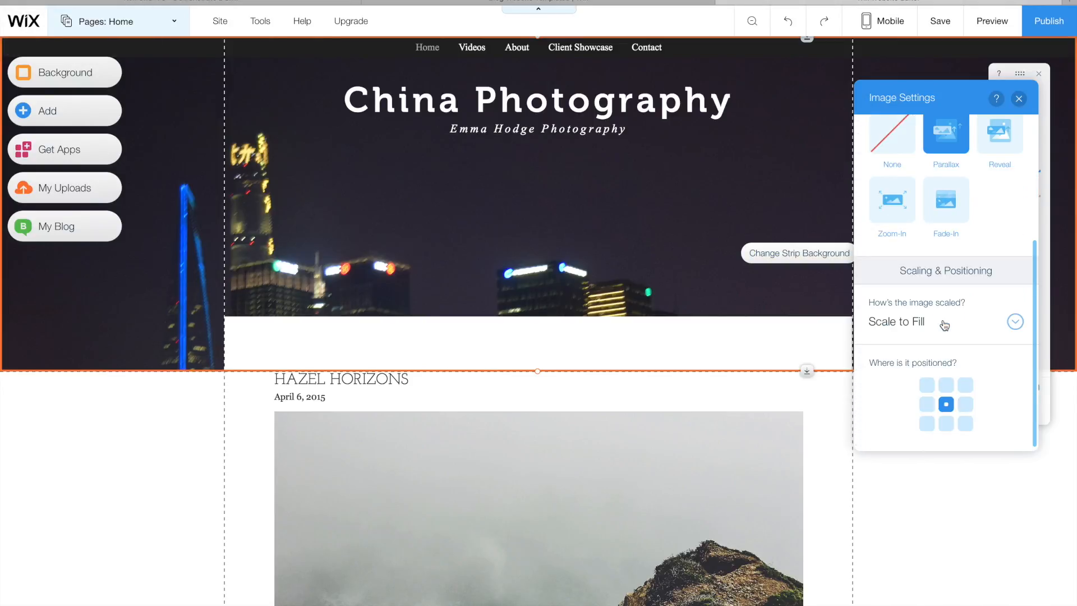
click(946, 424)
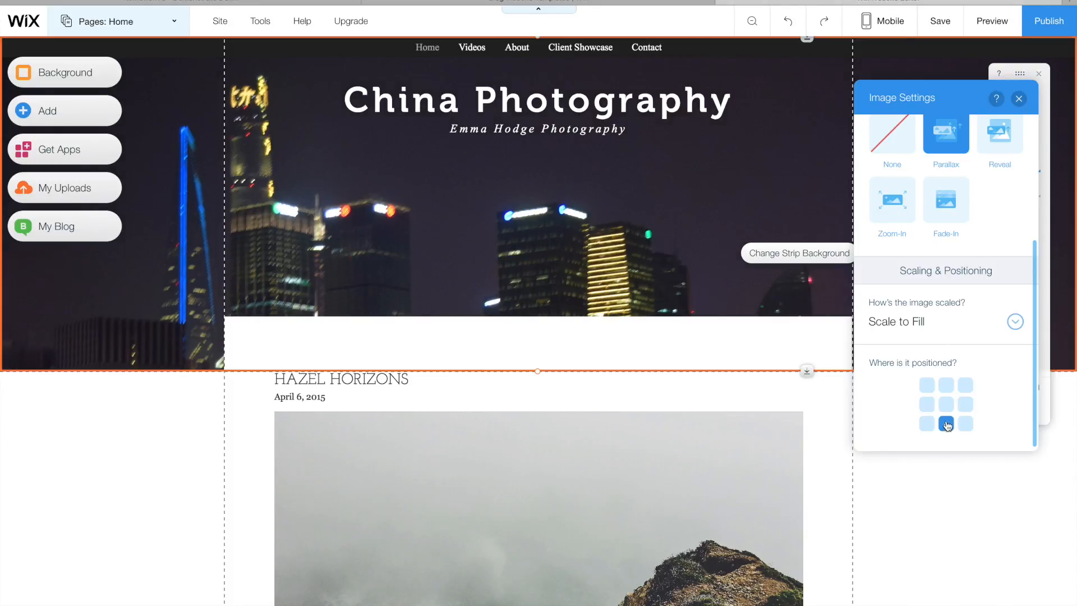
click(1020, 100)
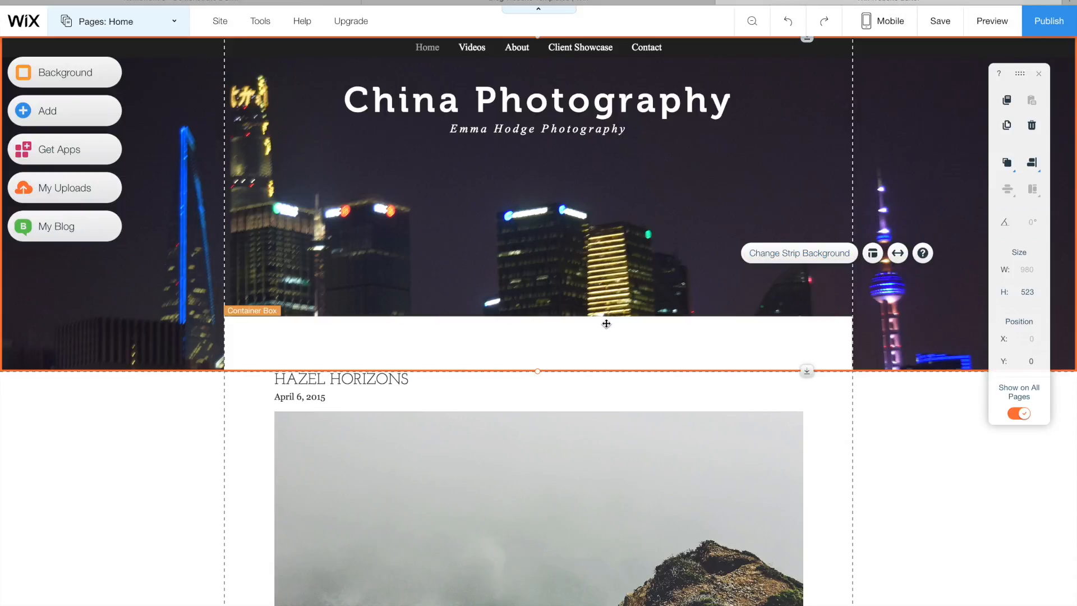
Delete the white container box at the base of the header strip
click(515, 330)
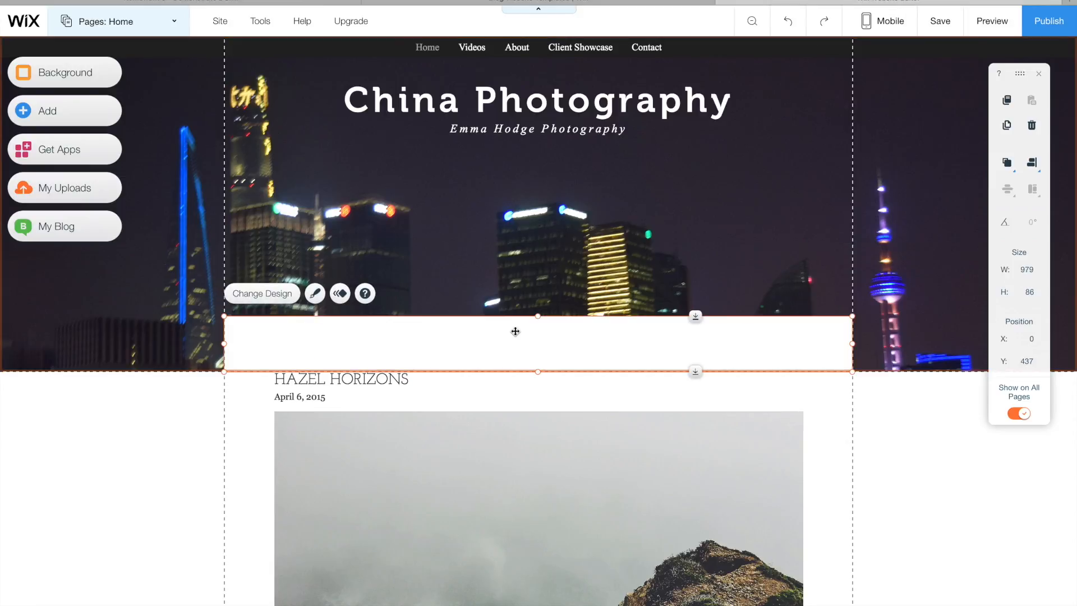
key(Delete)
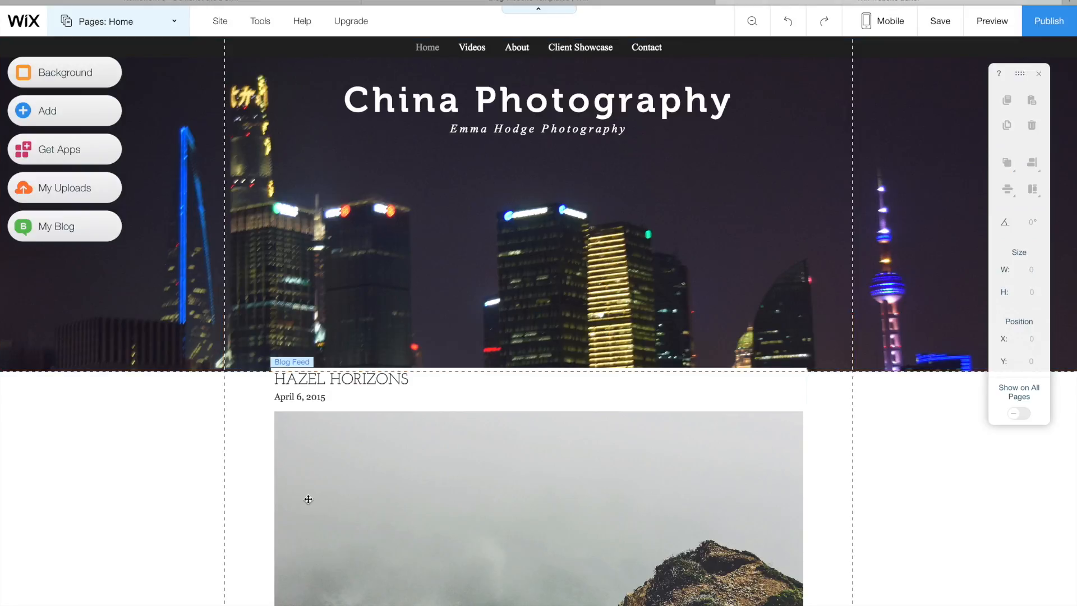
Set the home page background to the Cement Grunge image from the free Wix textures
click(146, 518)
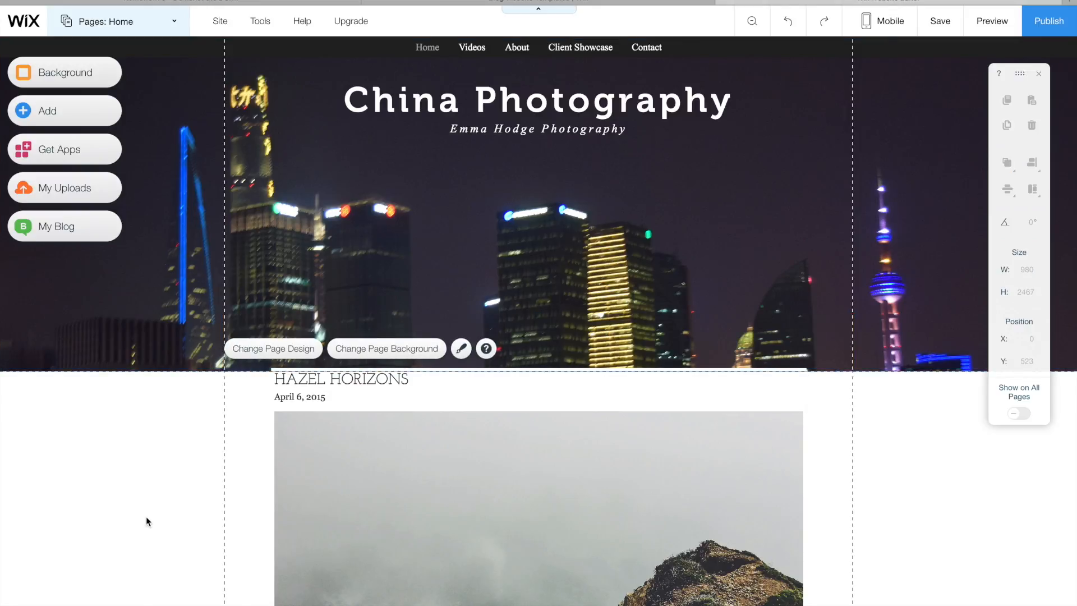
click(387, 349)
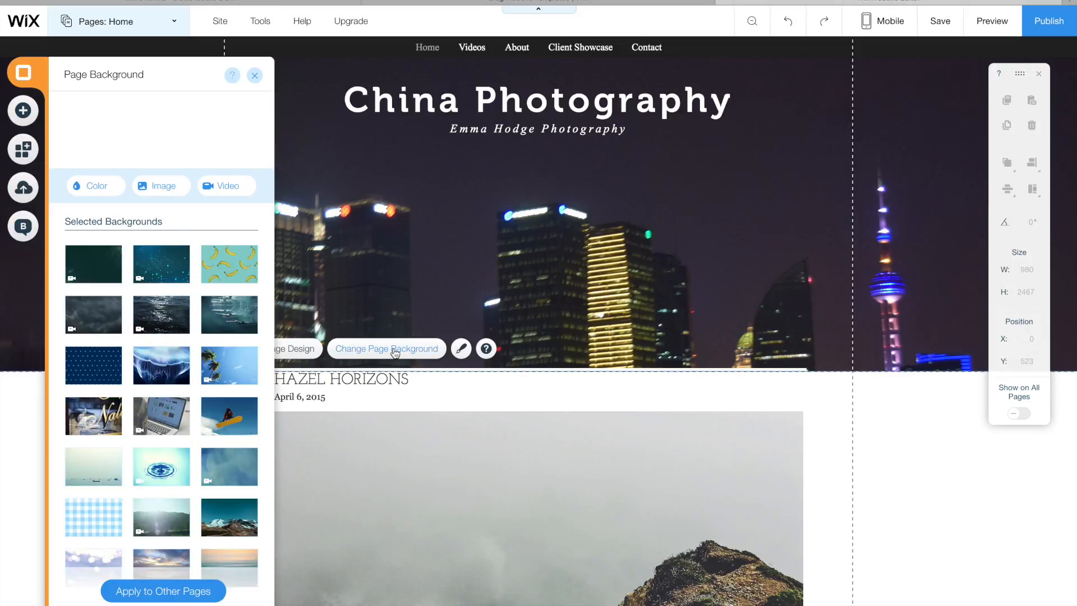
click(158, 195)
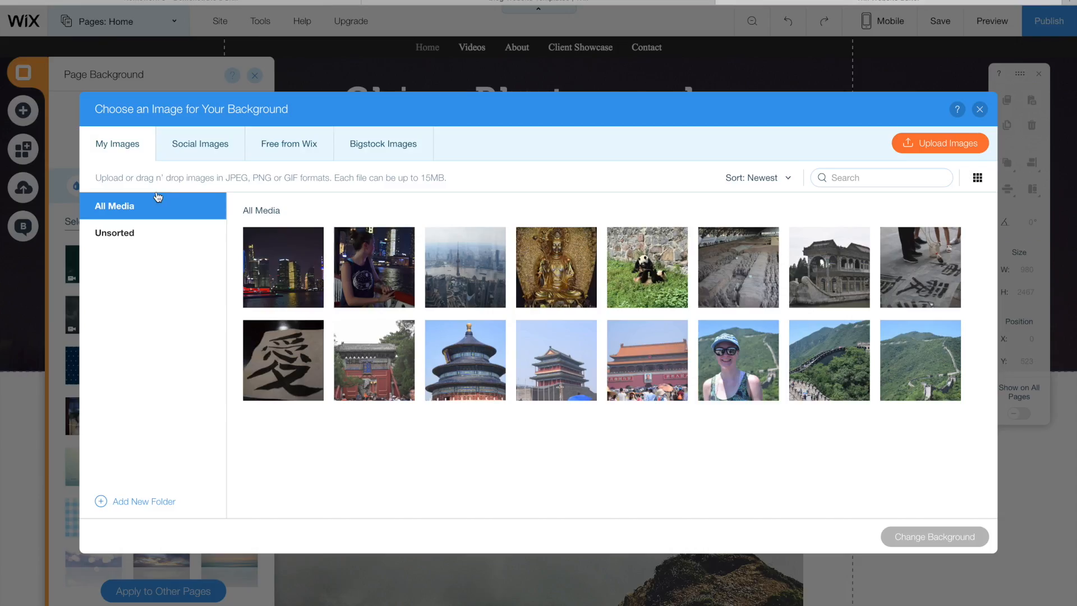
click(274, 146)
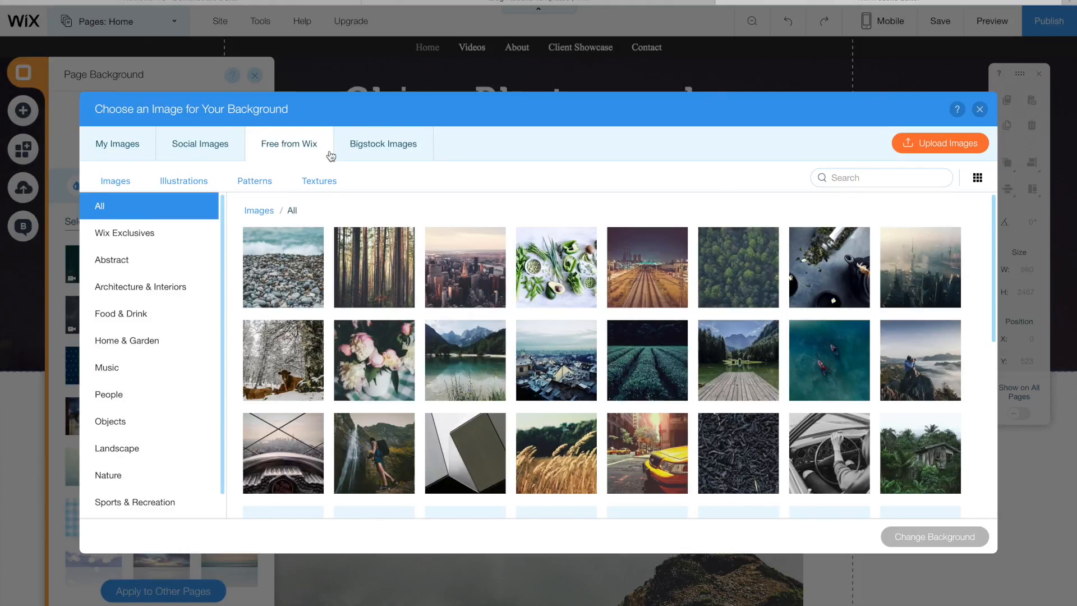
click(320, 180)
scroll(325, 338, down, 3)
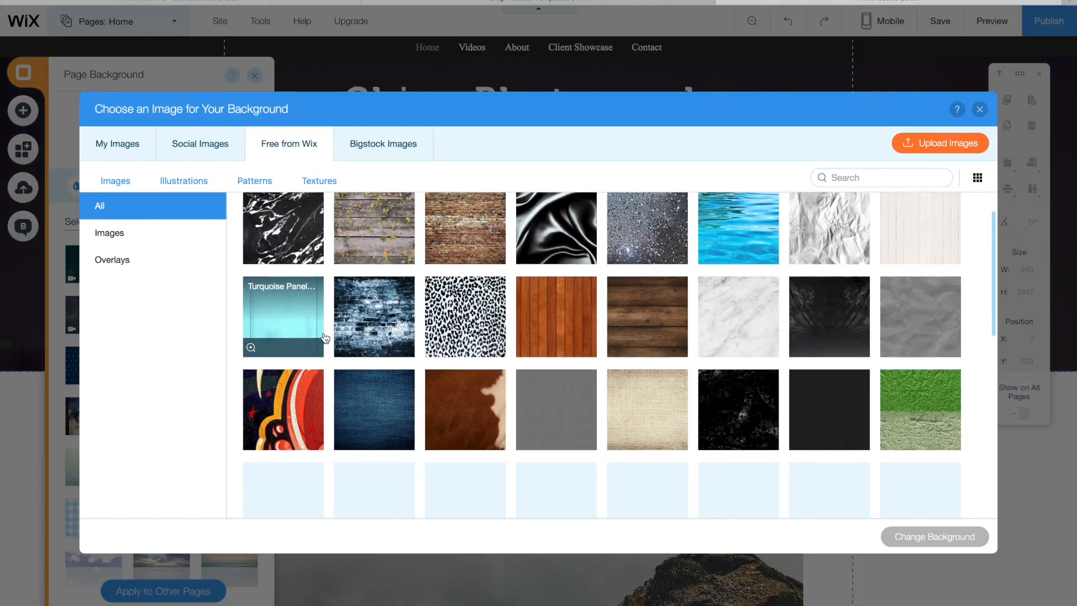
scroll(325, 338, down, 5)
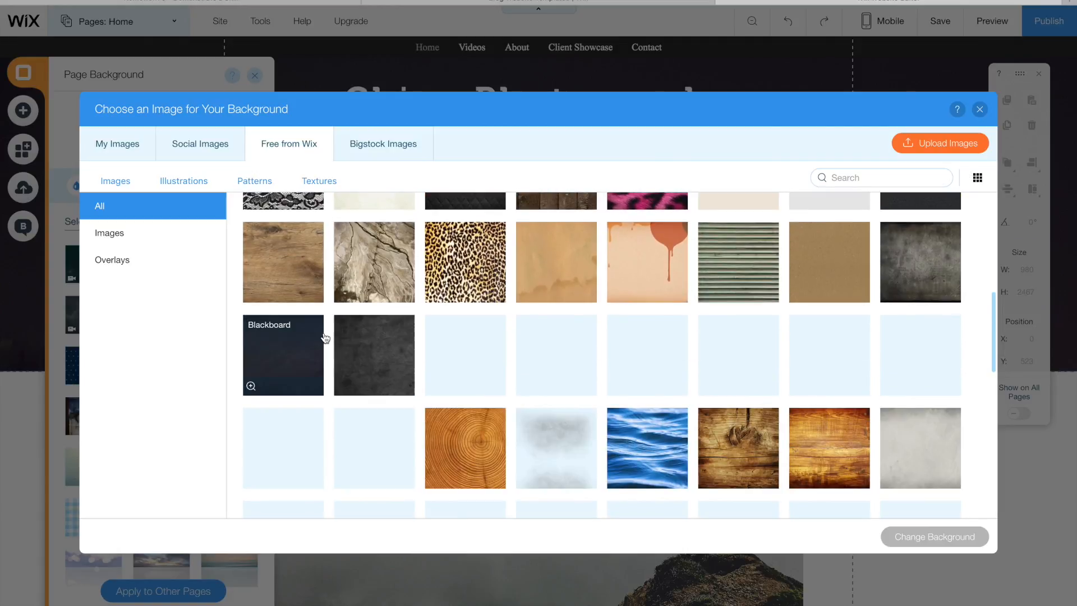
scroll(325, 338, down, 5)
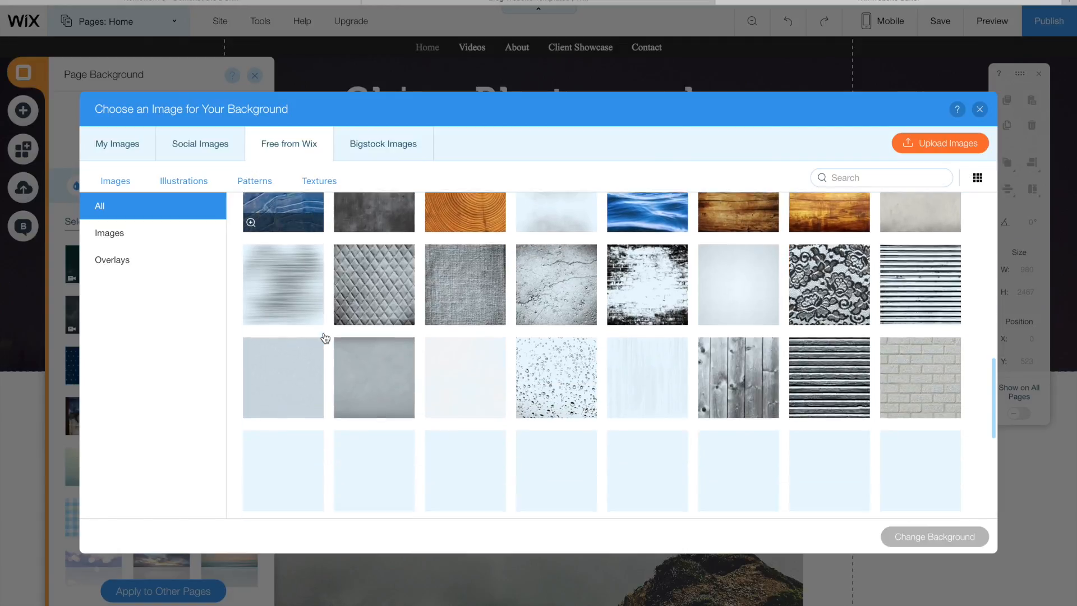
scroll(325, 339, down, 5)
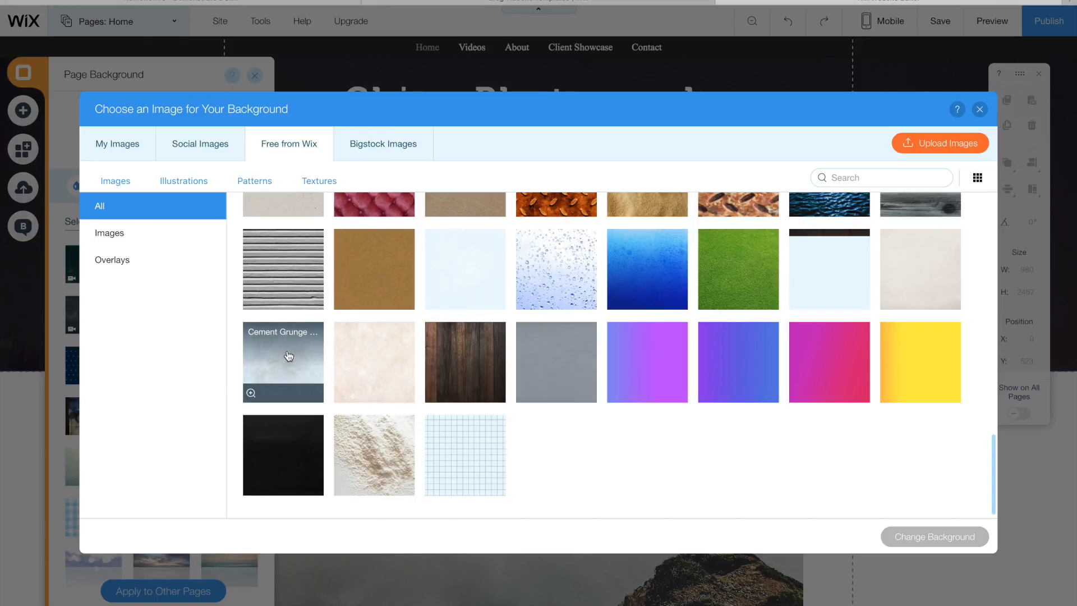
click(289, 356)
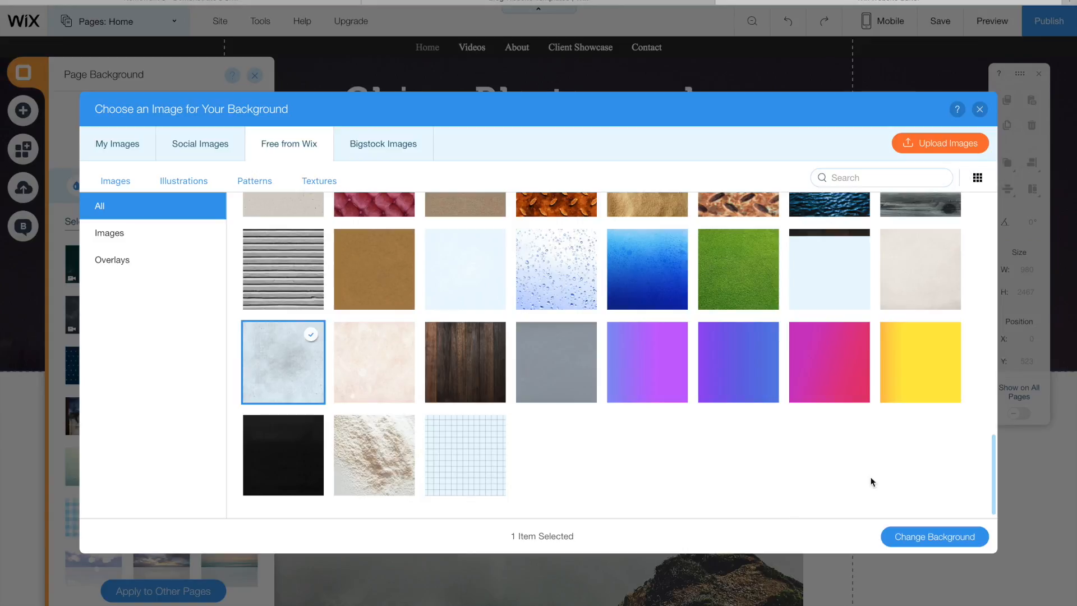
click(959, 540)
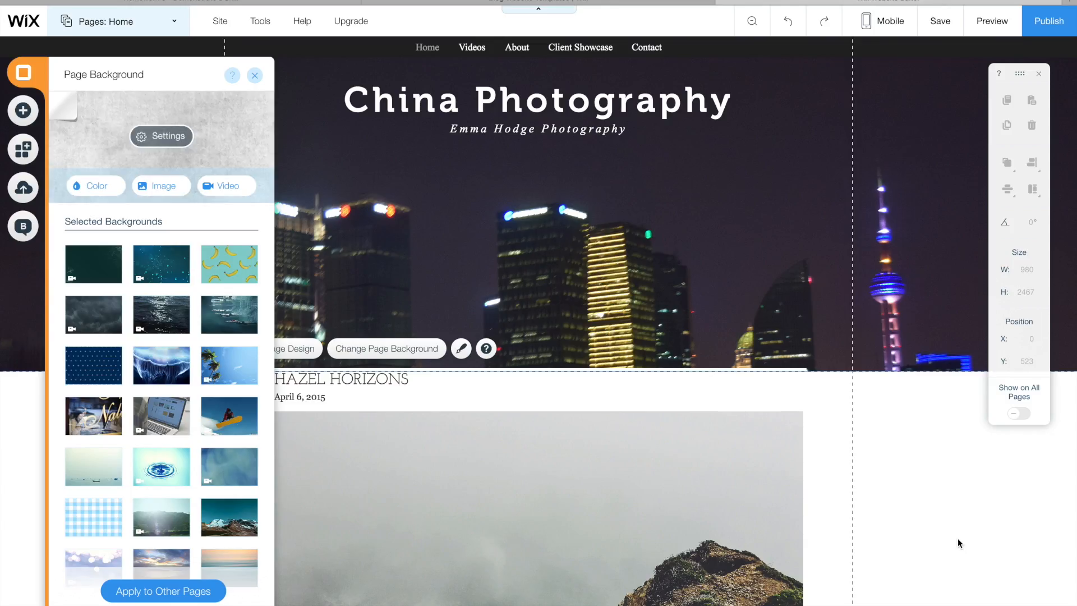
Set the colour behind the page background image to dark navy #2A2E3D, try adjusting the image opacity, and close the background settings
click(174, 137)
click(443, 163)
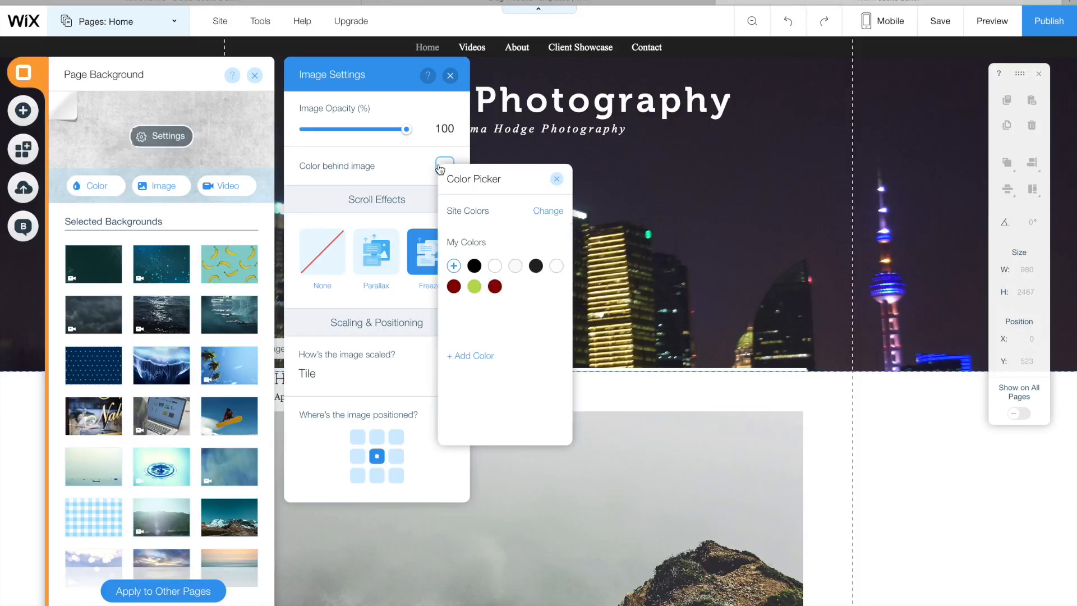
click(559, 263)
click(559, 277)
click(563, 294)
click(563, 296)
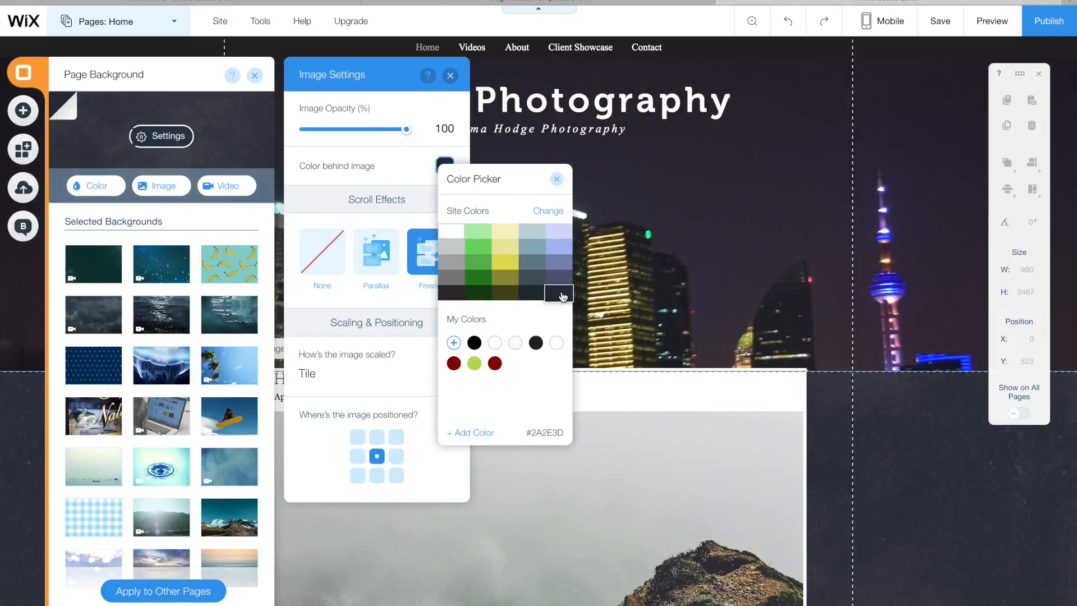
click(557, 179)
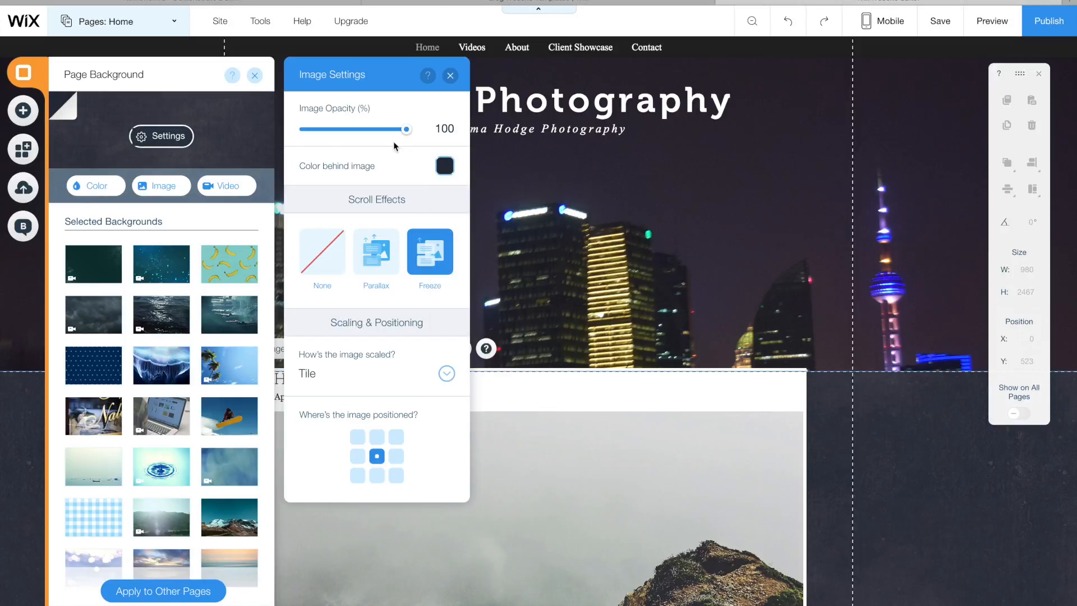
drag(407, 129, 453, 129)
click(340, 129)
click(450, 76)
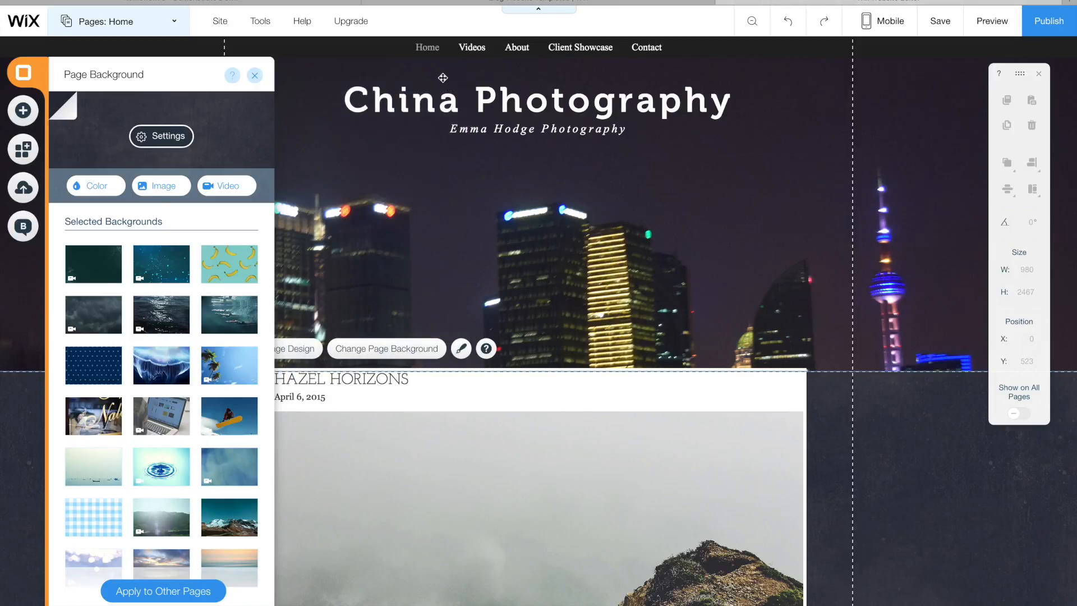
click(255, 76)
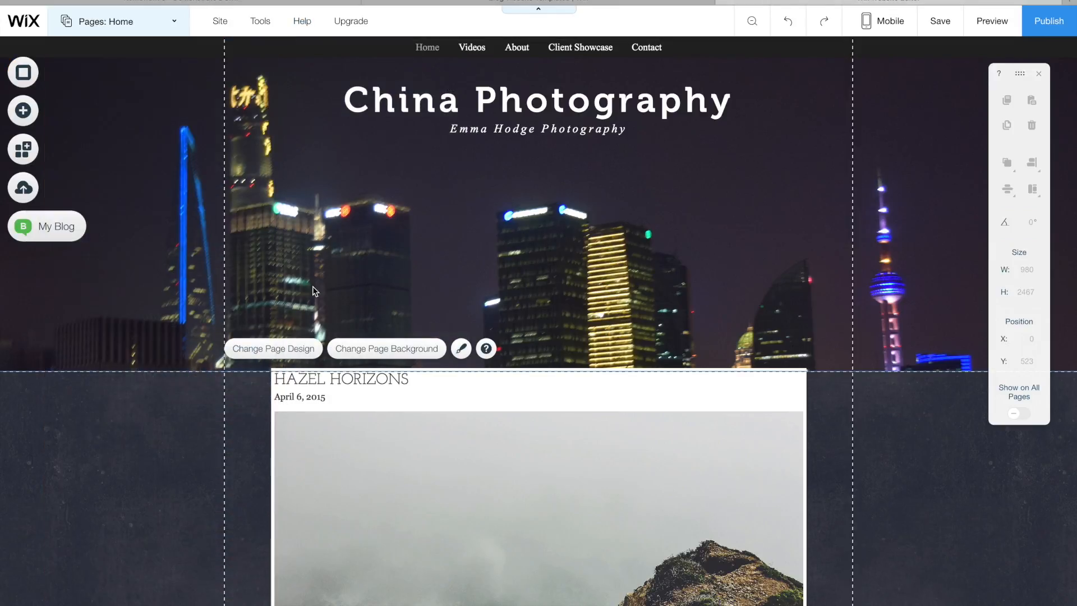
Move the three sample posts, Hazel Horizons, Life at 16,000 Feet and Frozen River, to the blog's trash
click(394, 399)
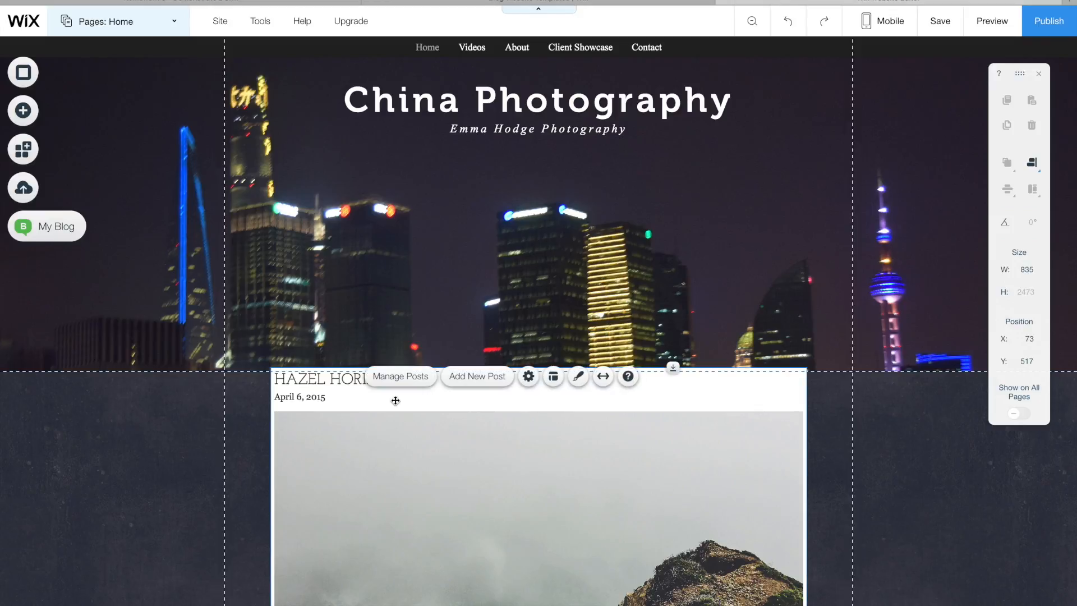
click(417, 379)
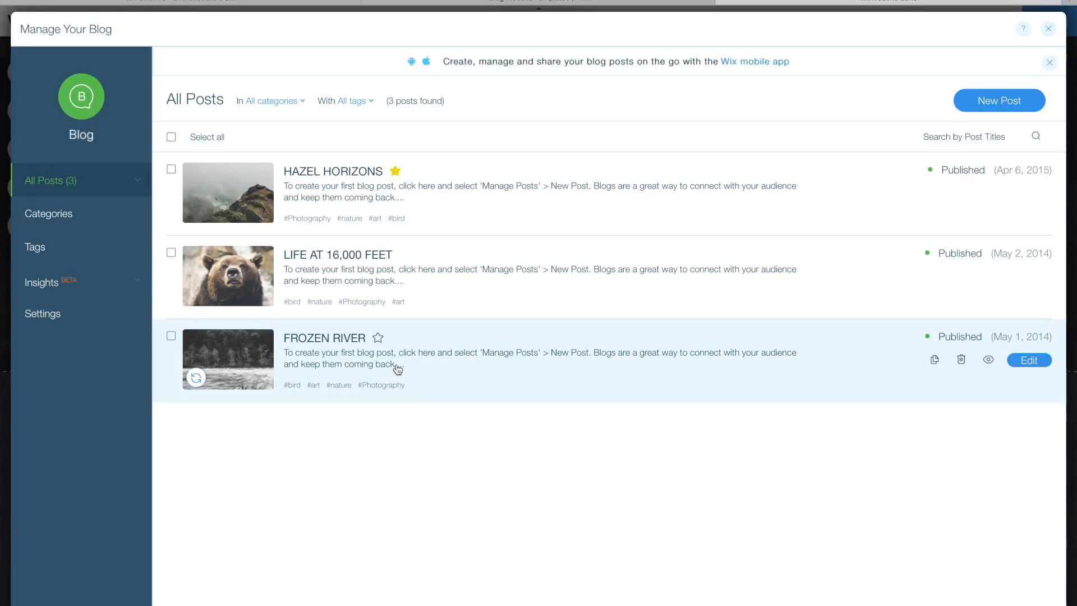
click(172, 170)
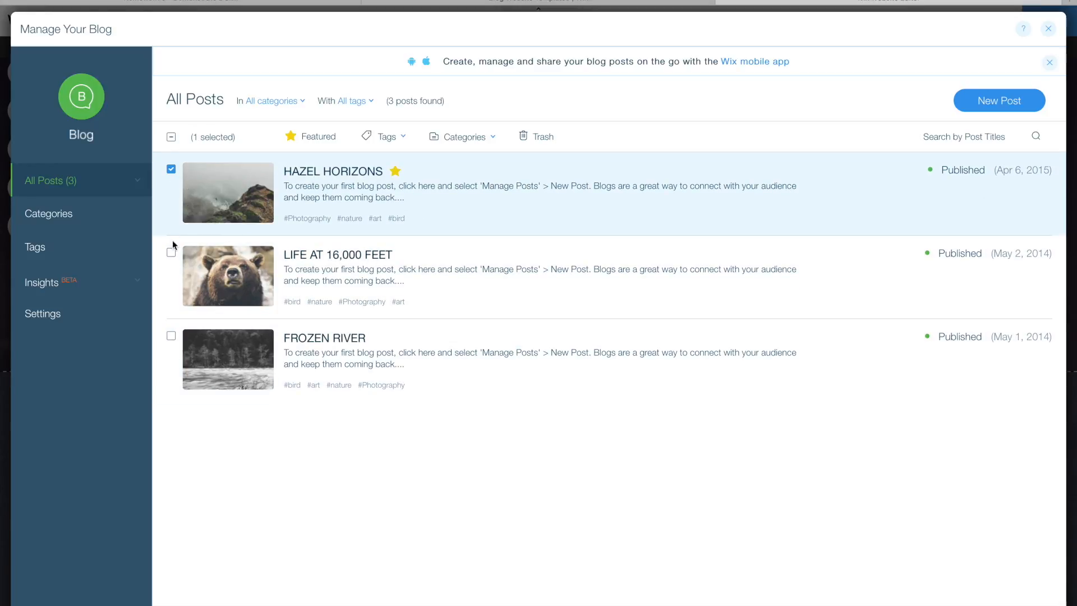
click(172, 253)
click(172, 336)
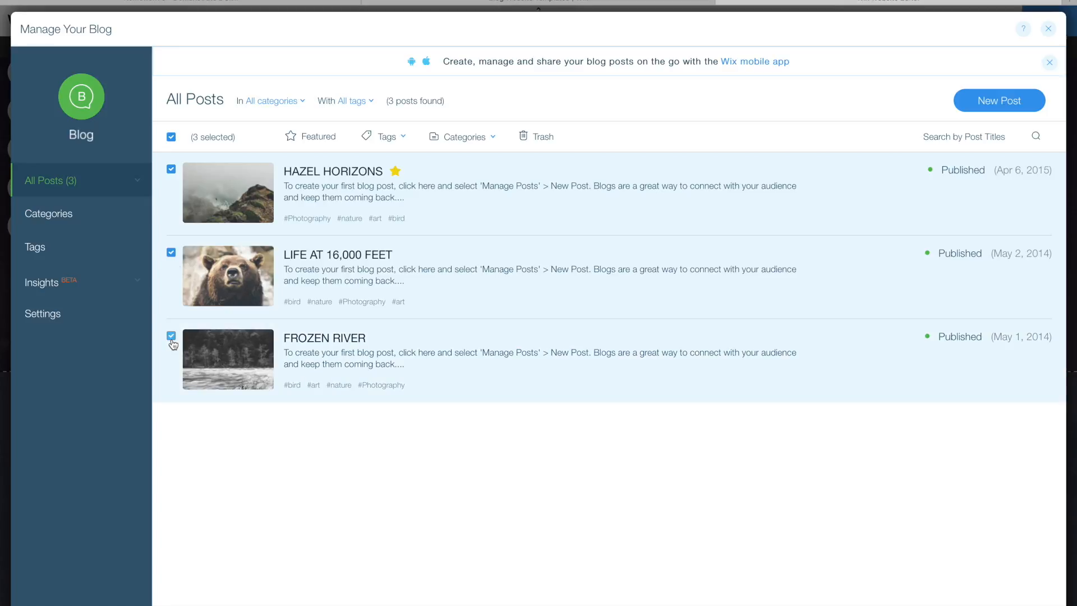
click(536, 140)
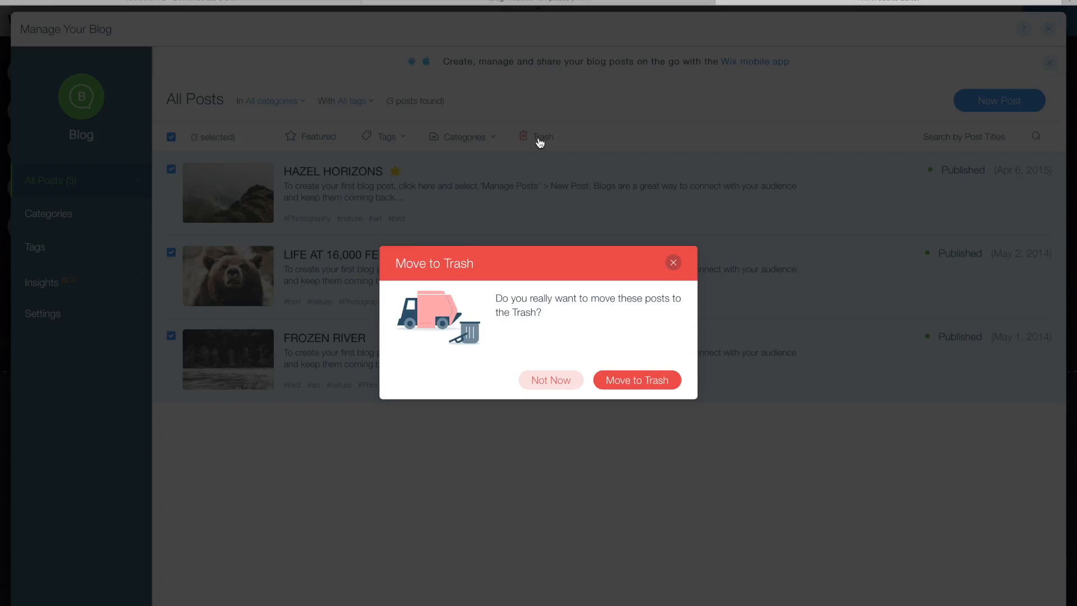
click(621, 380)
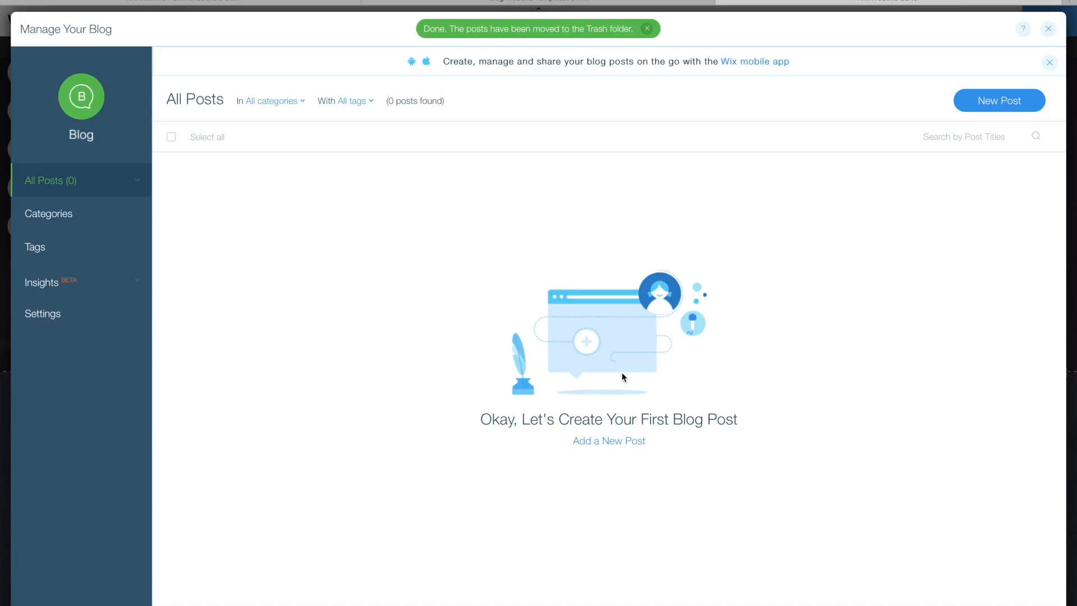
Create a new post titled "This is a blog post" with the author's name and the text "This is a blog about my trip to China."
click(1003, 101)
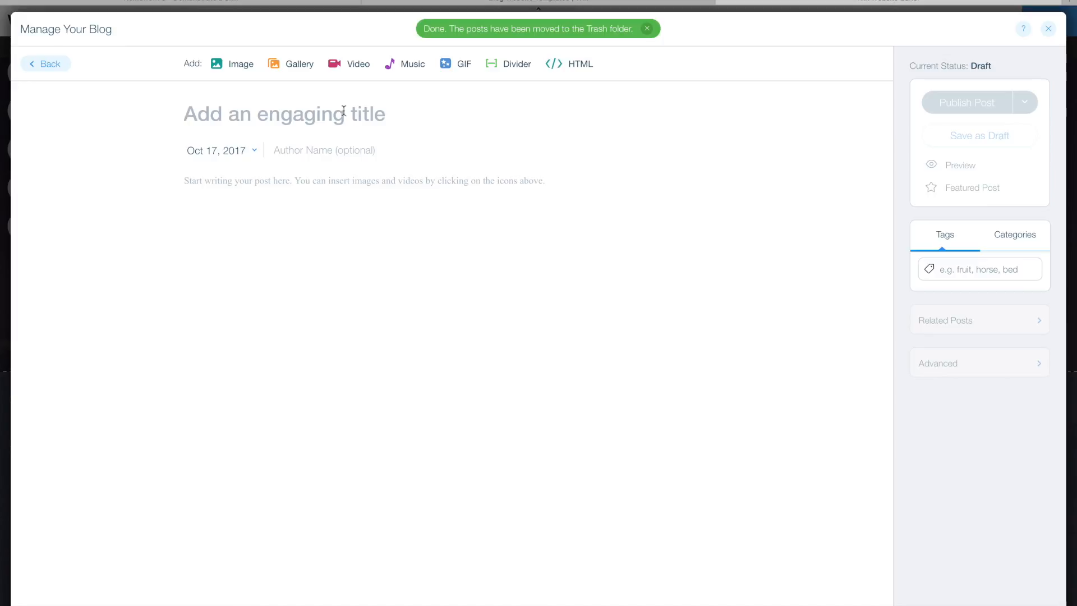
text(Th)
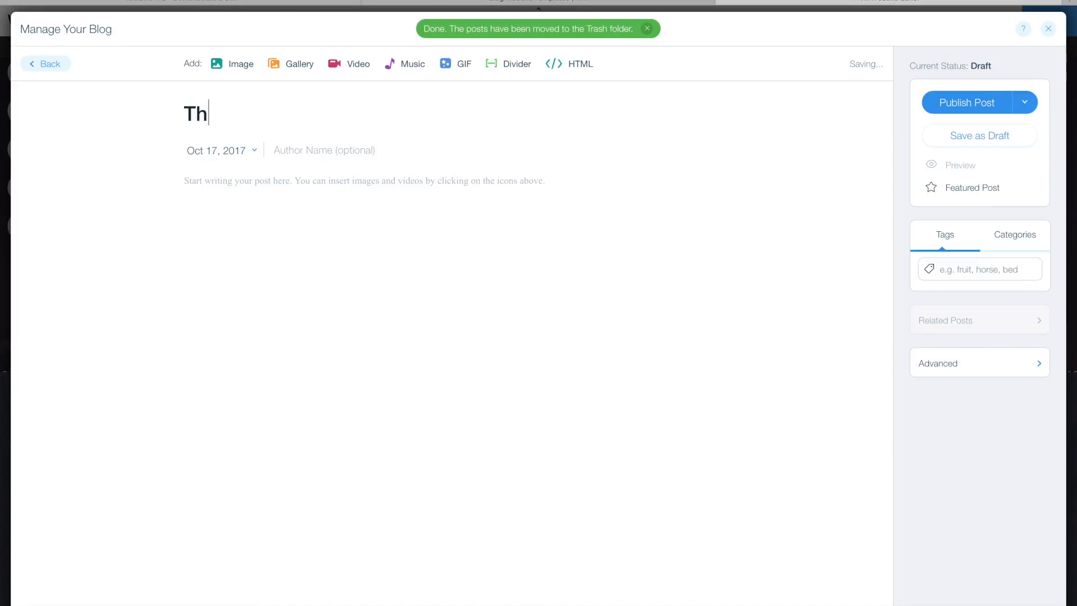
text(is is a blog post)
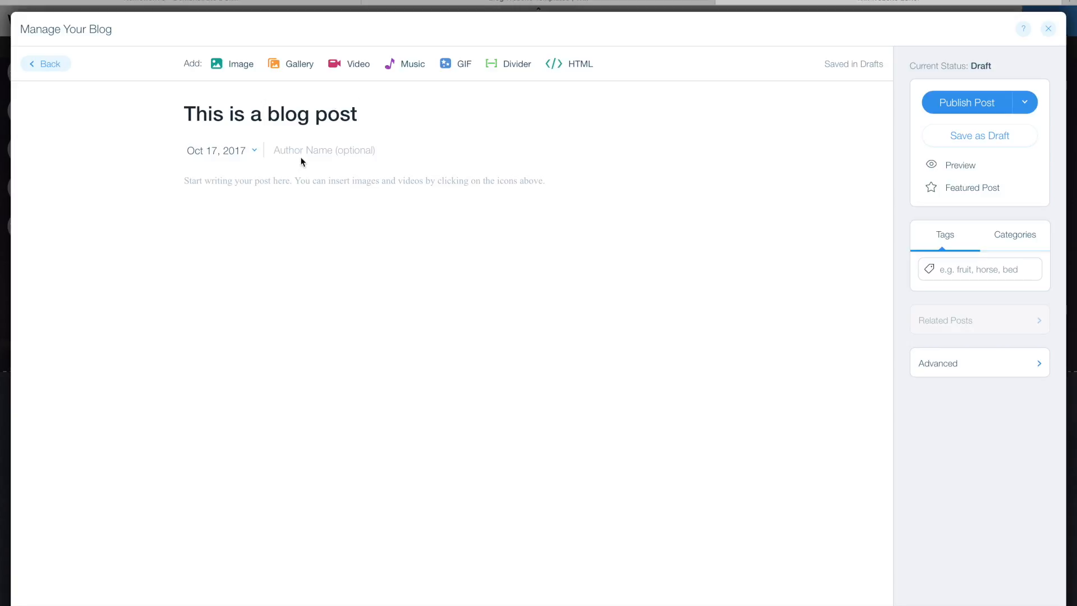
text(Emma Hodg)
click(292, 186)
text(This is a blog about my trip to China.)
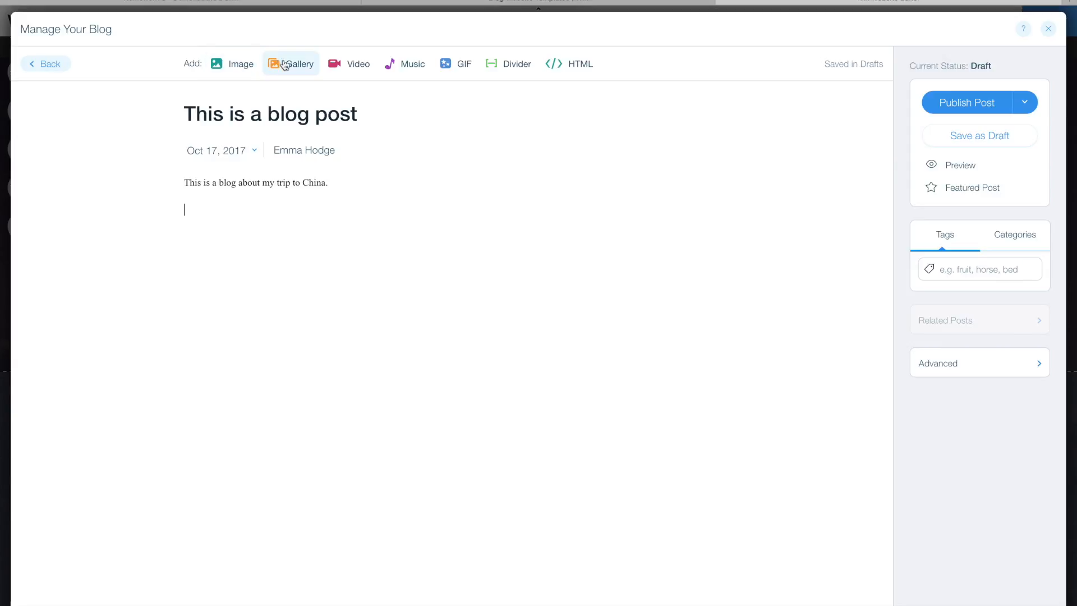
Insert the Great Wall photo DSC_0017.JPG from My Images below the post's text
click(240, 68)
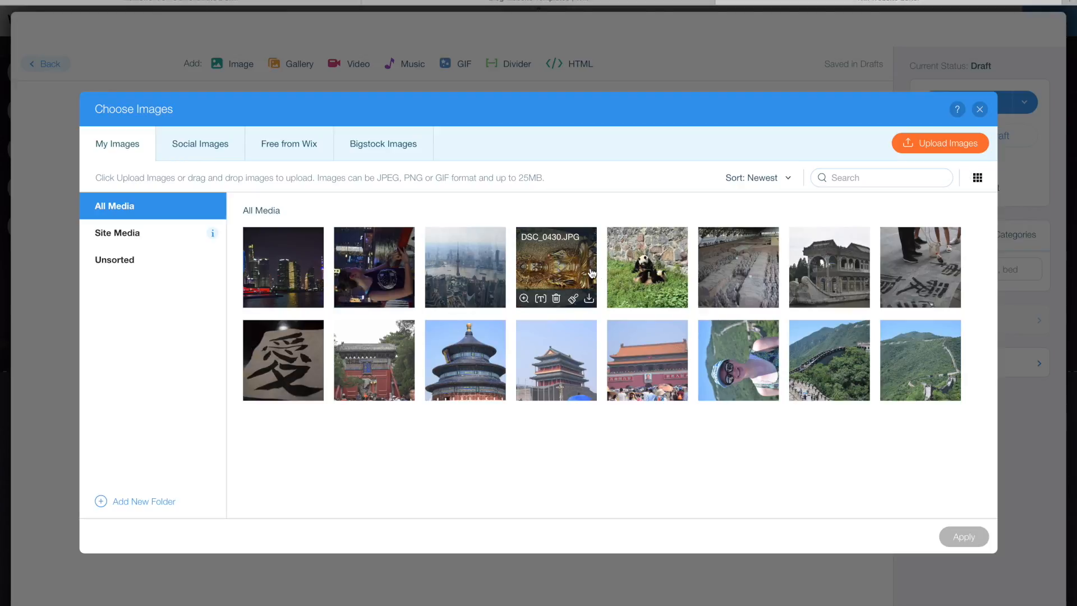
click(833, 371)
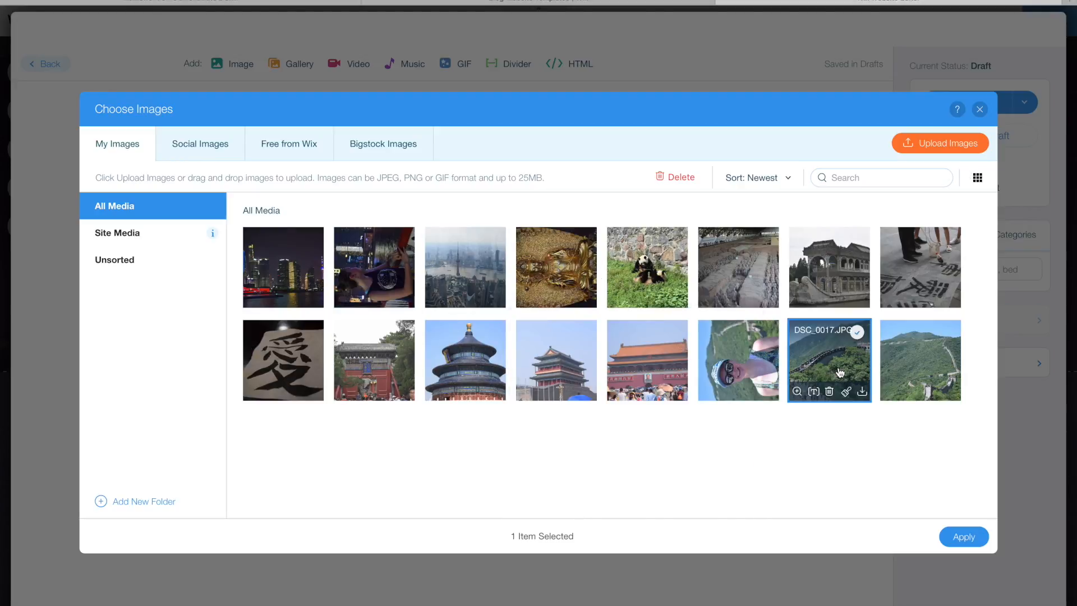
click(964, 537)
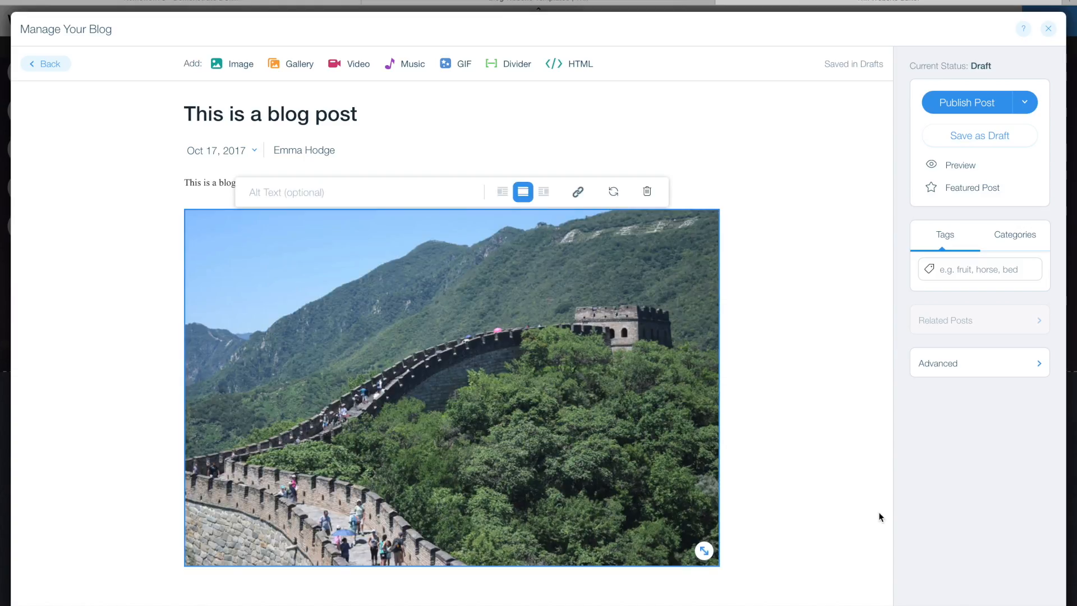
Publish the post, then move the blog feed on the home page down to Y 581, clear of the header strip
click(979, 107)
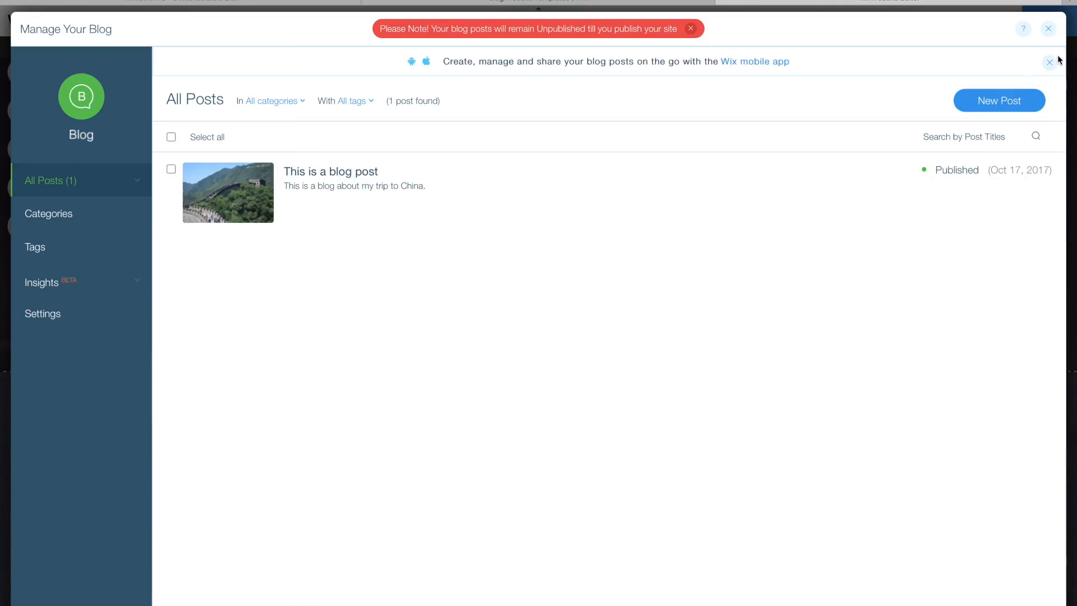
click(1049, 28)
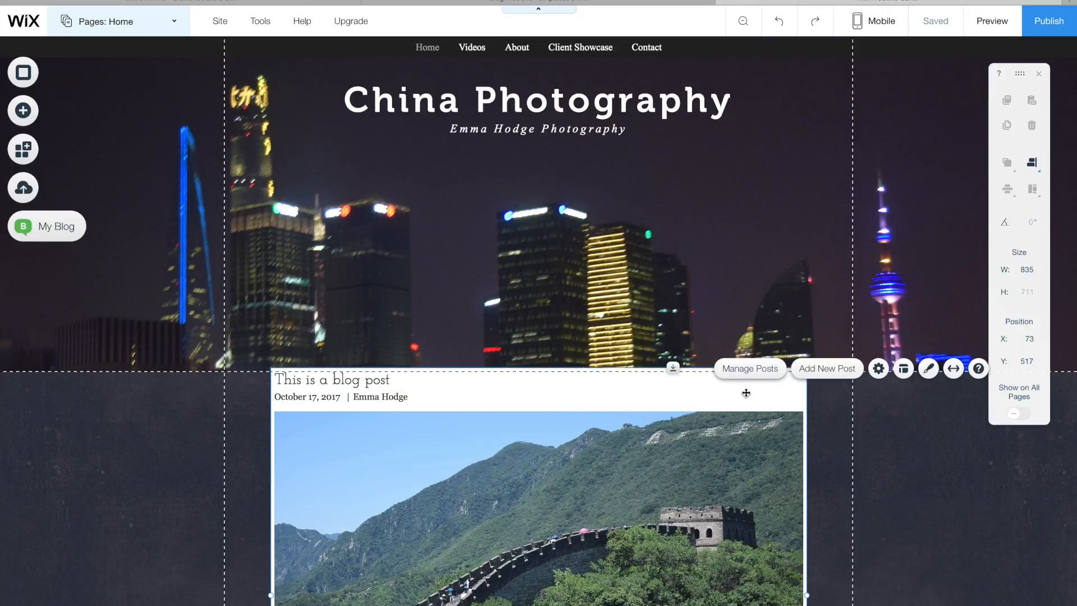
drag(746, 396, 747, 433)
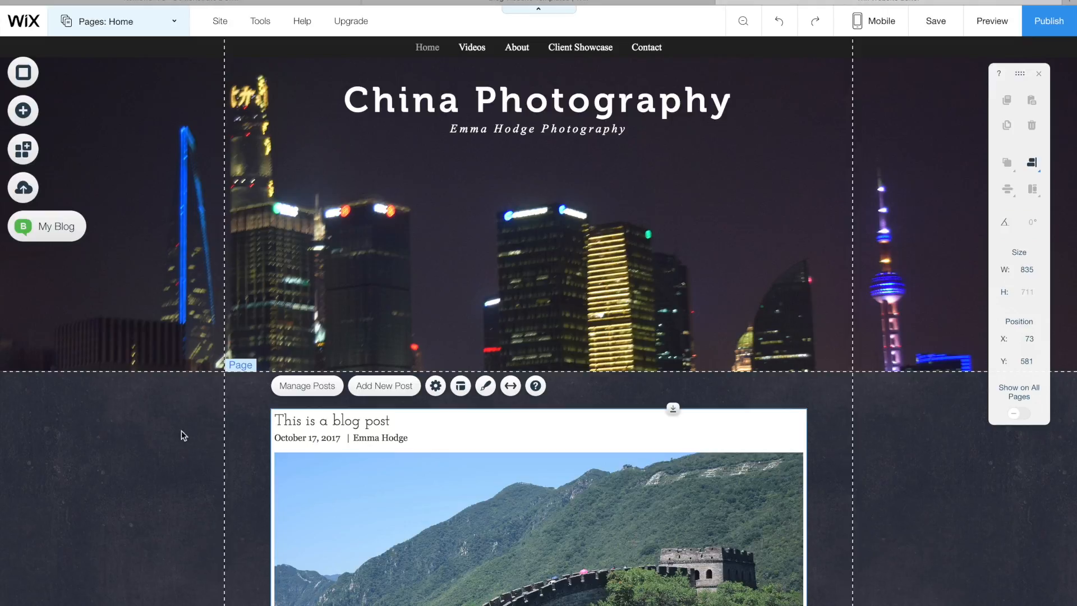
Delete the Videos, Client Showcase and Contact pages from the site
click(164, 30)
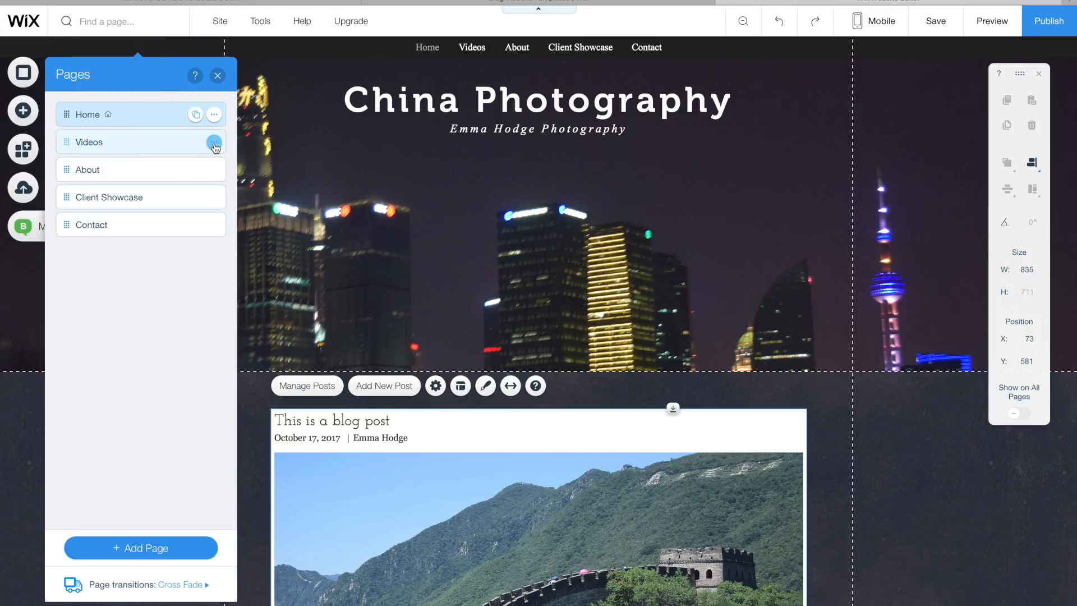
click(214, 143)
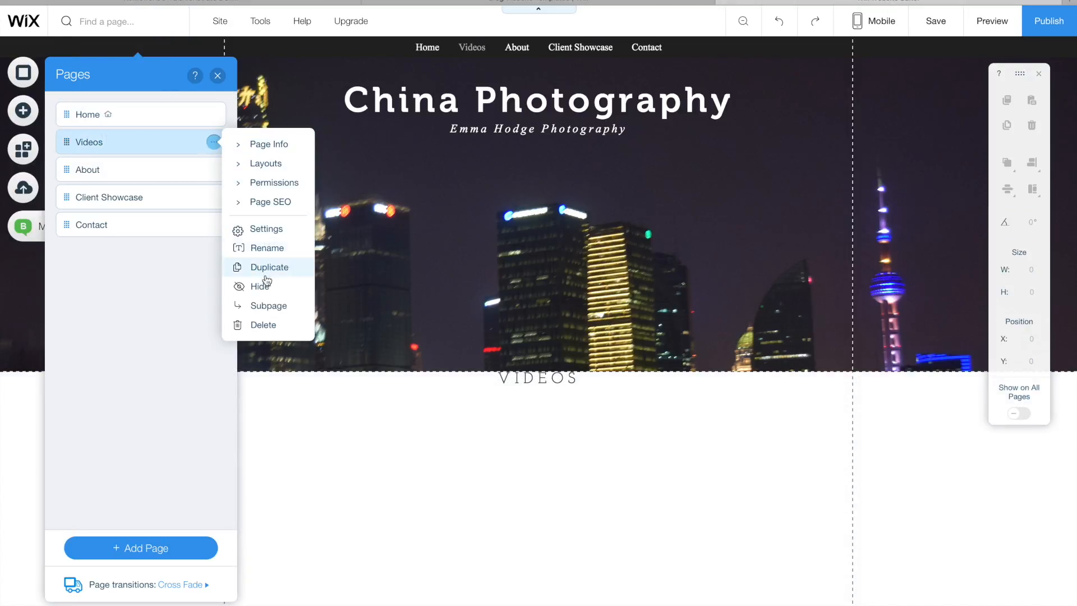
click(264, 325)
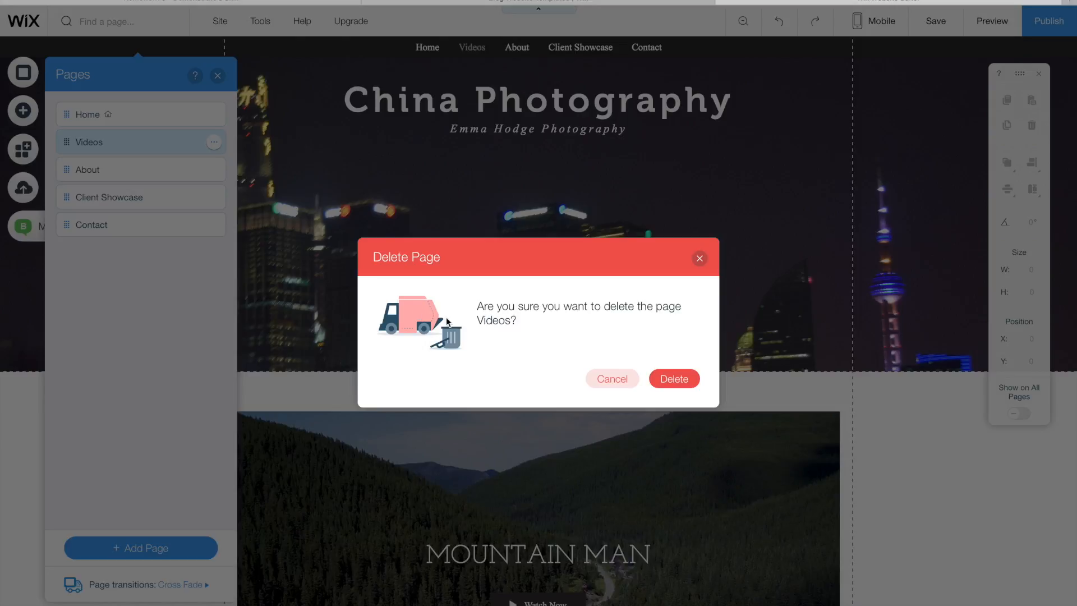
click(670, 383)
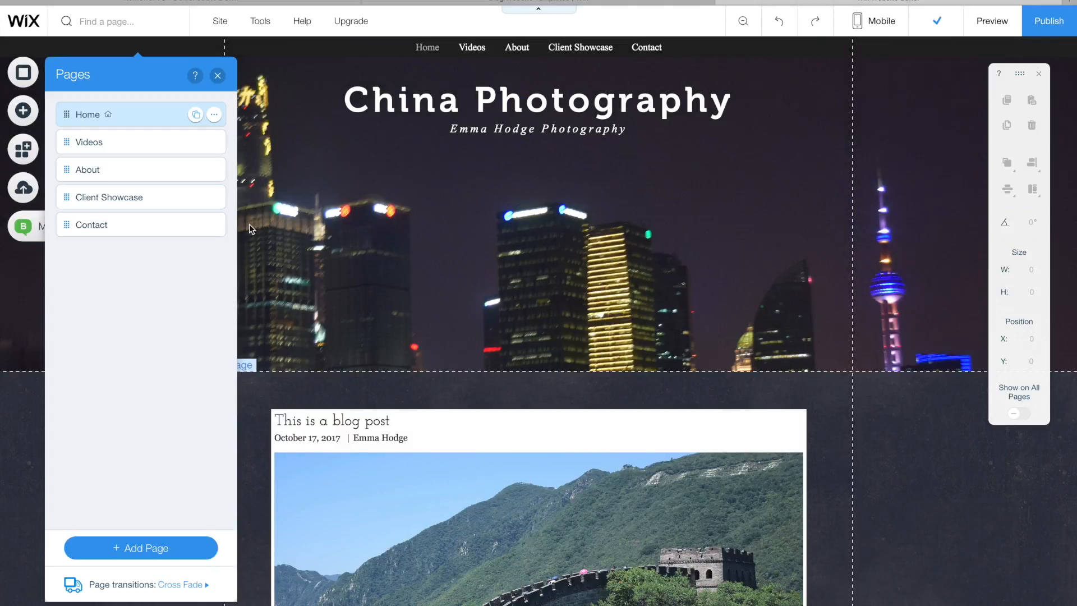
click(214, 170)
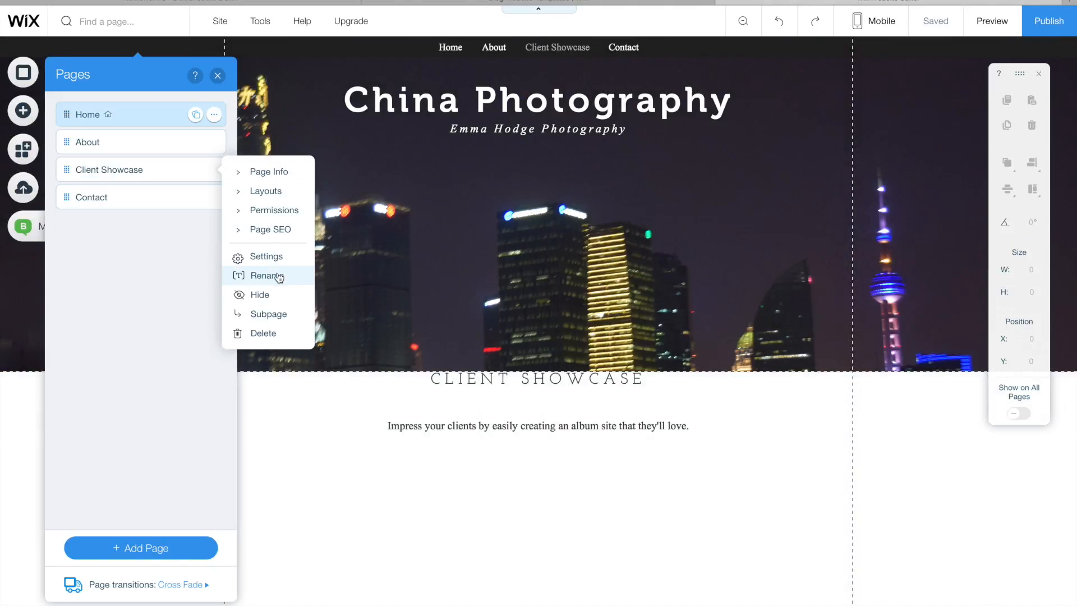
click(281, 335)
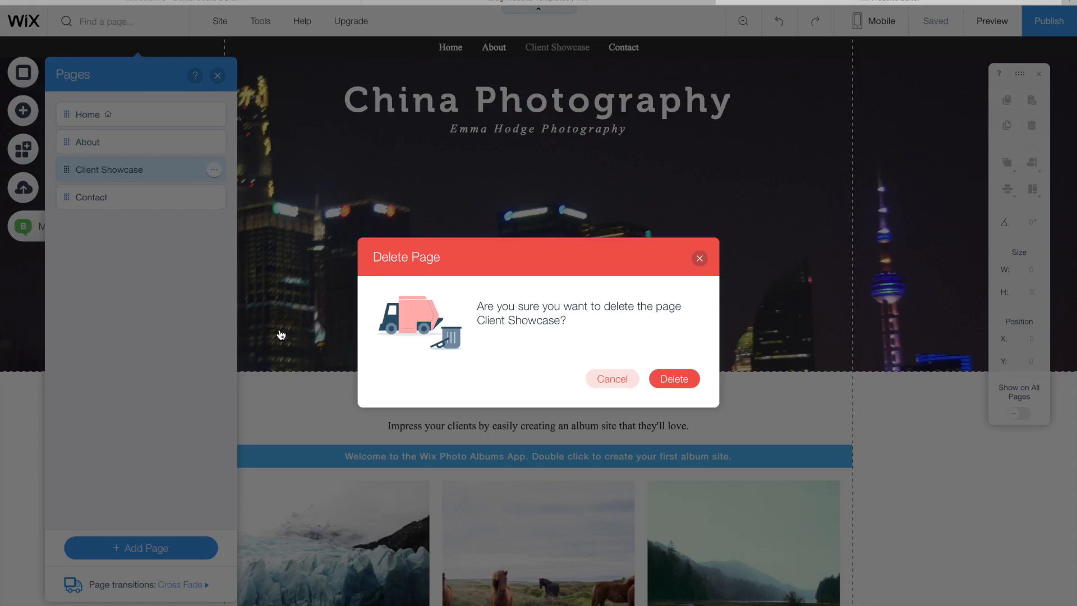
click(684, 381)
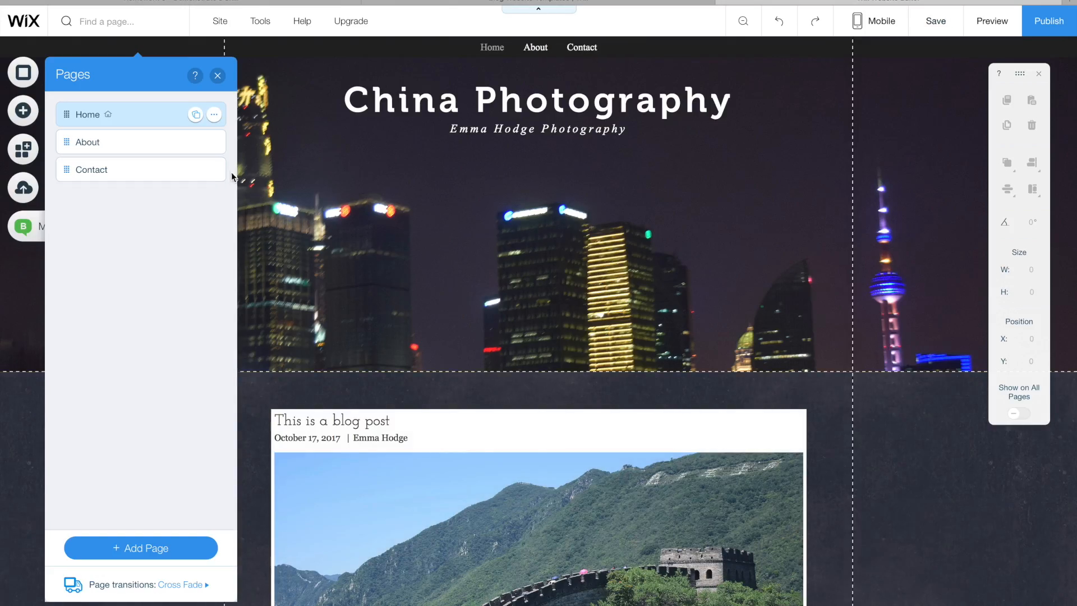
click(213, 171)
click(278, 352)
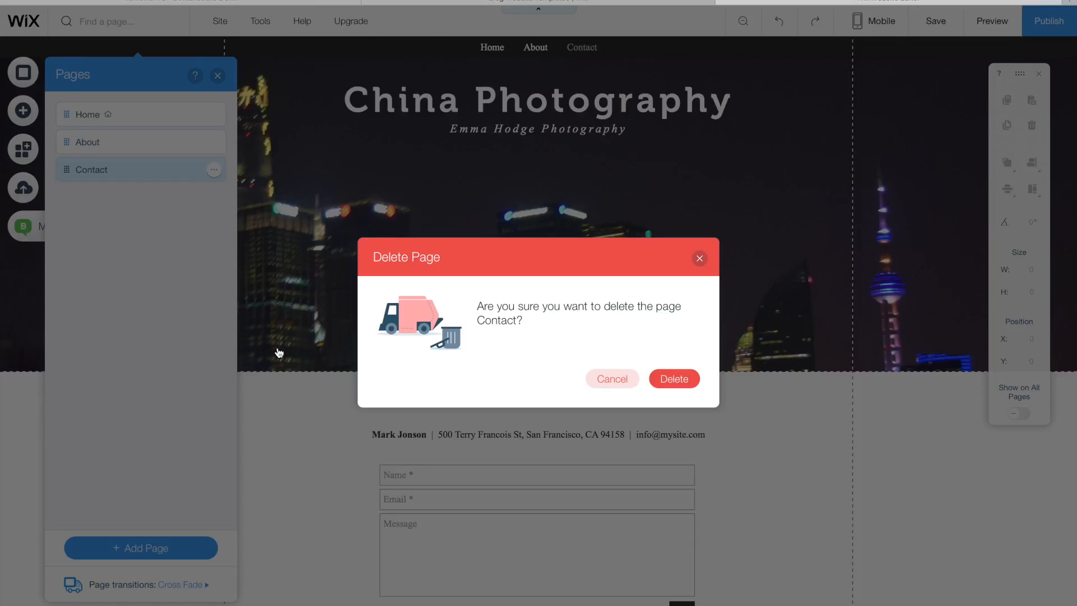
click(675, 380)
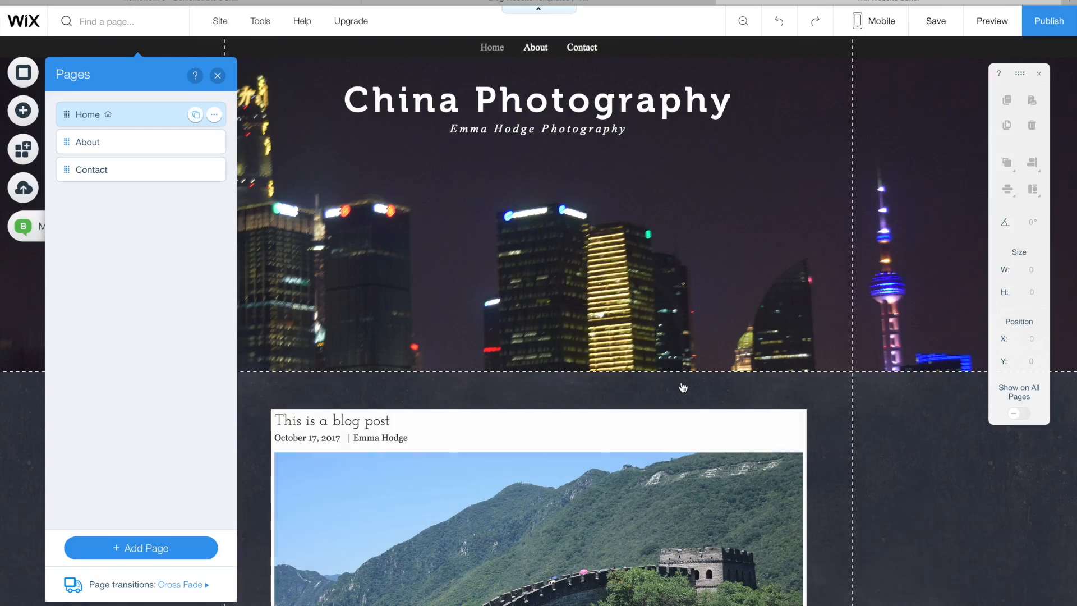
On the About page, set the ABOUT ME heading to the Museo font in white #FFFFFF
click(131, 139)
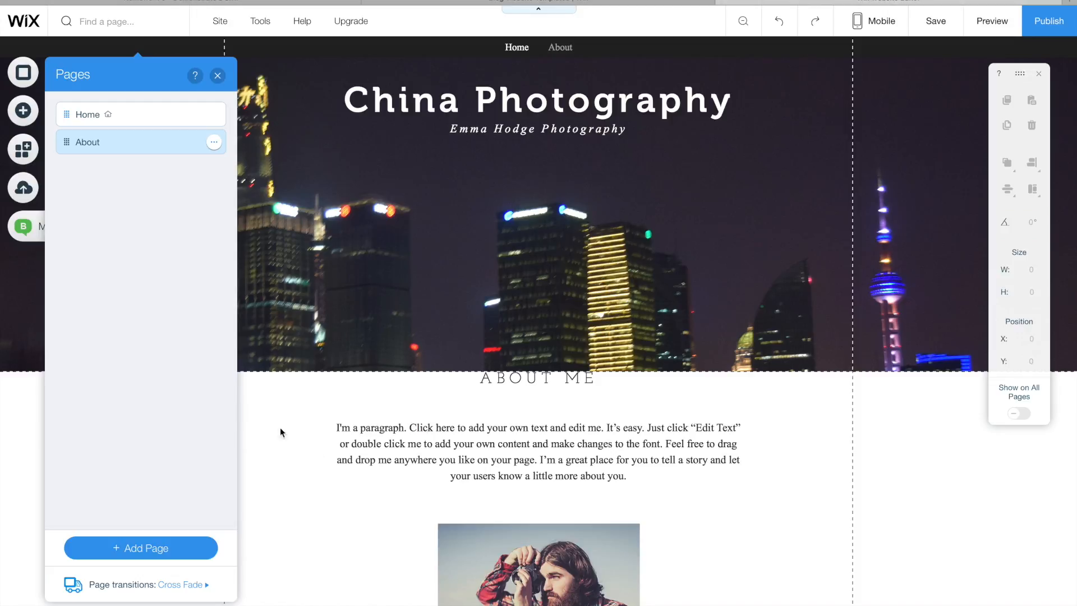
double_click(544, 380)
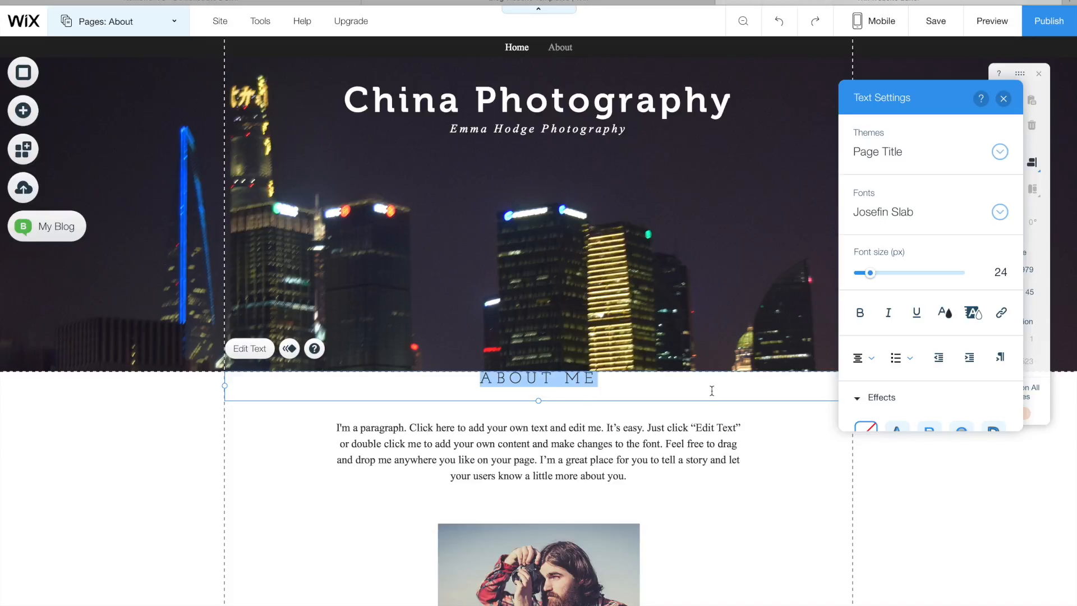
click(1001, 212)
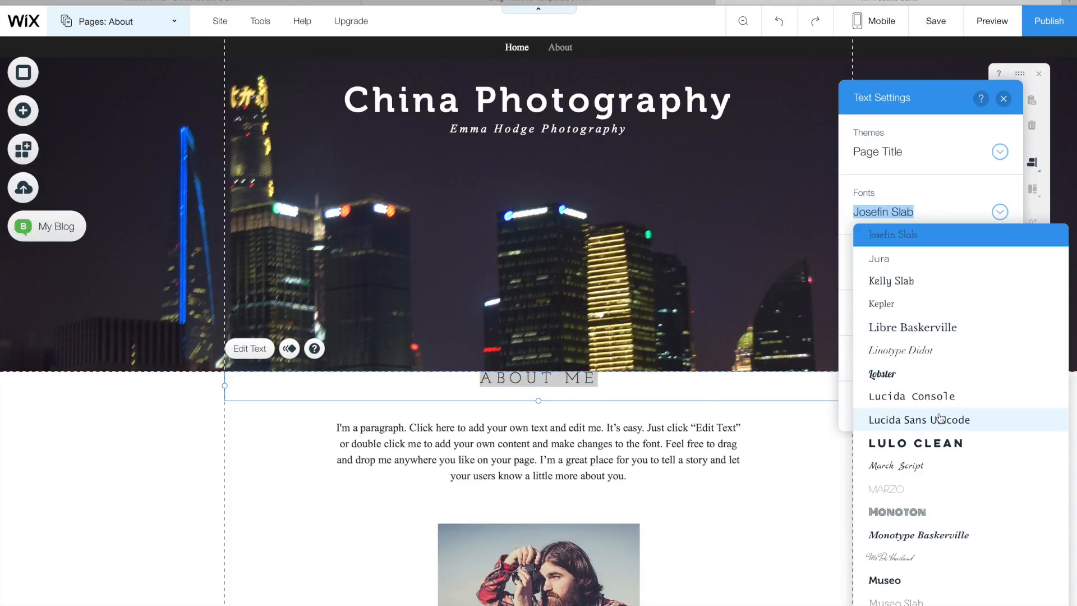
scroll(919, 483, down, 3)
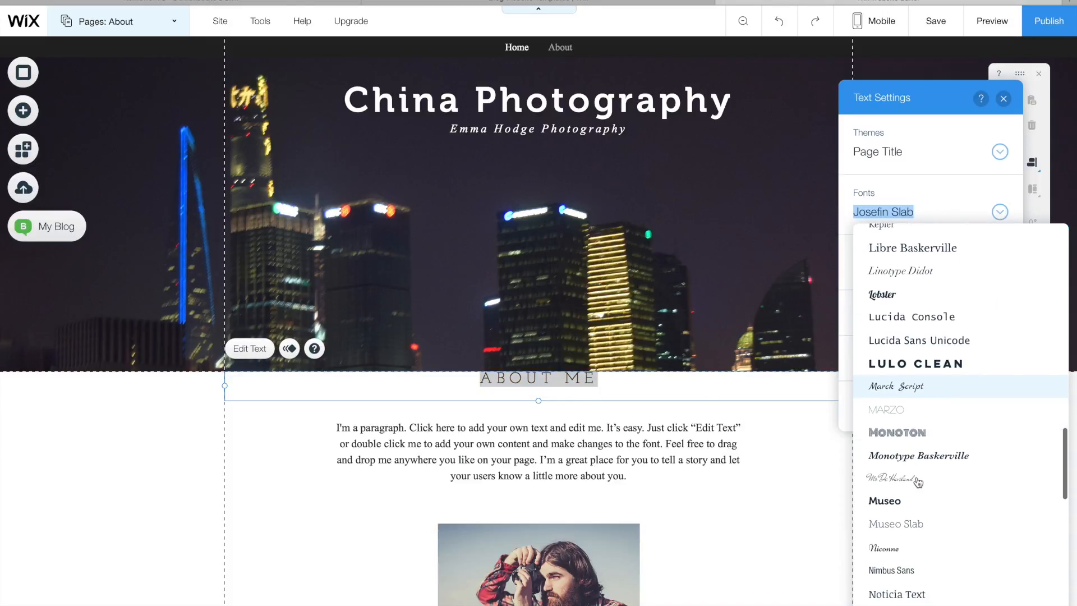
click(886, 500)
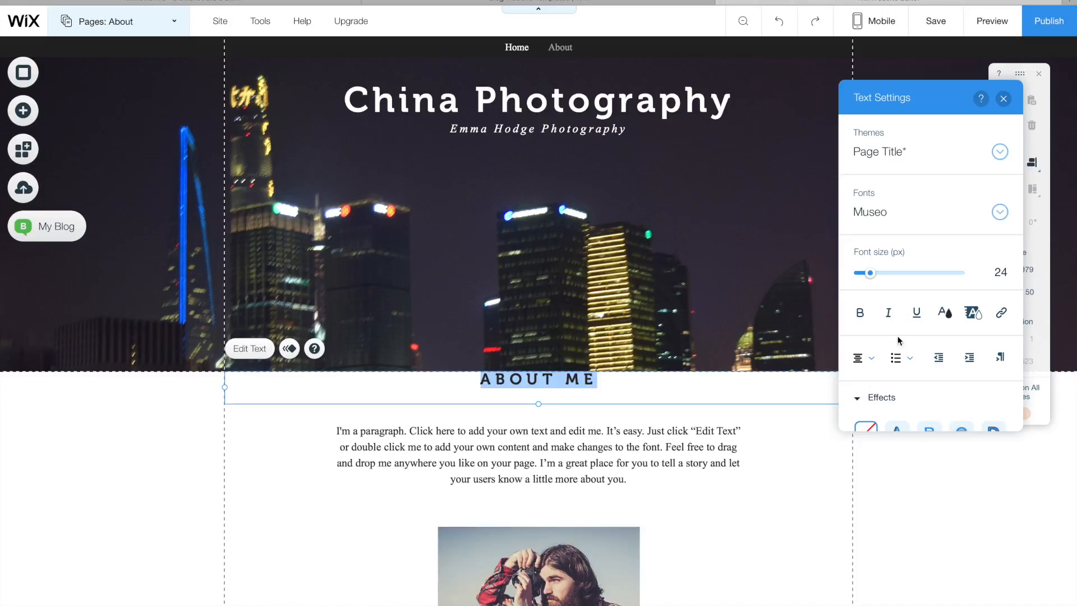
click(946, 314)
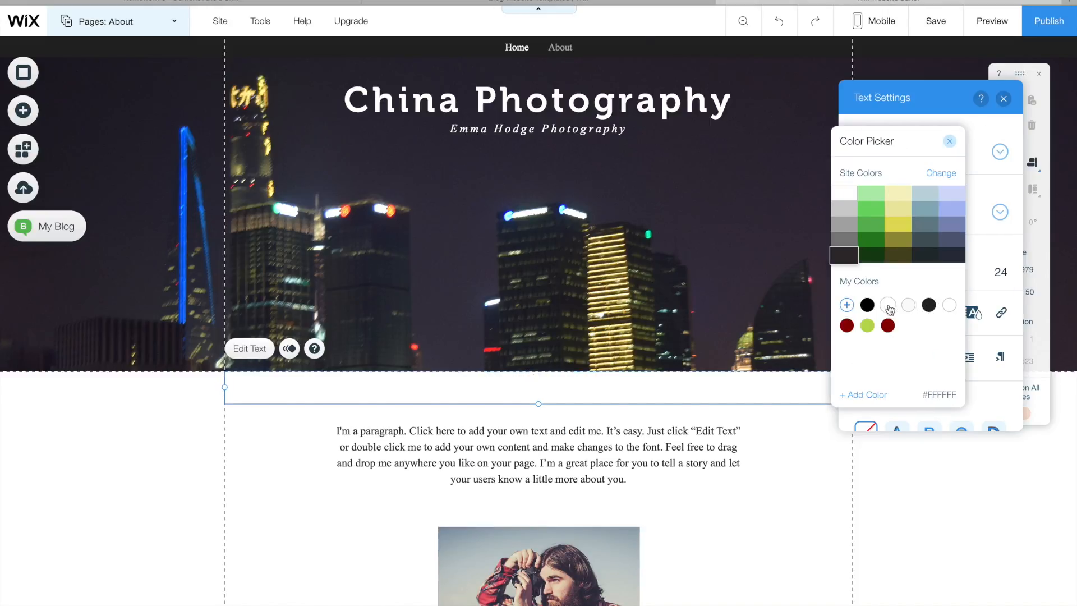
click(884, 307)
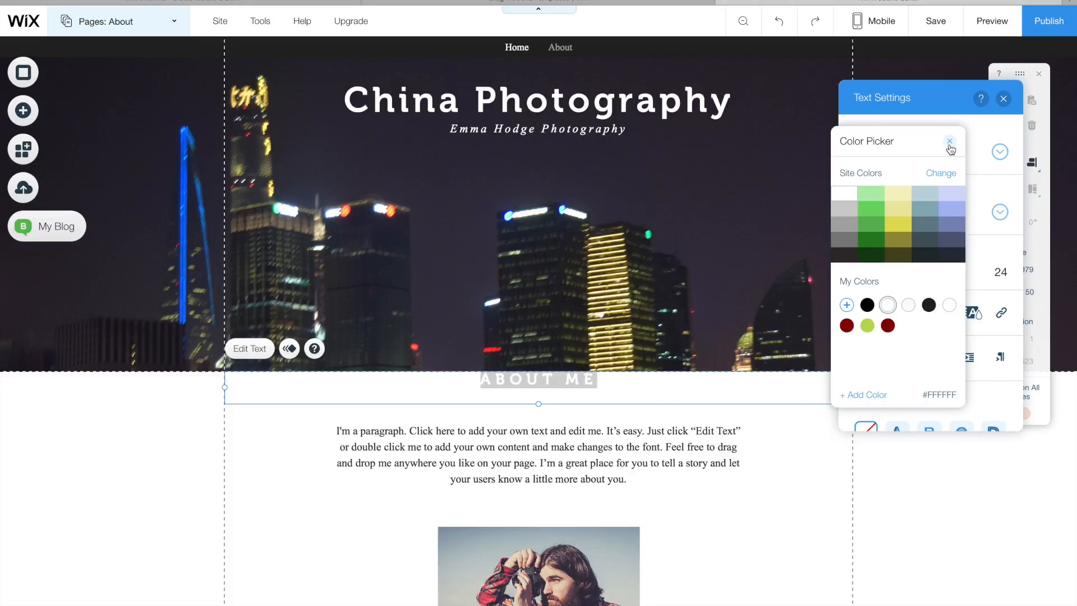
click(950, 141)
Replace the placeholder paragraph under the About page's heading with "This page is about me!"
click(700, 447)
double_click(700, 449)
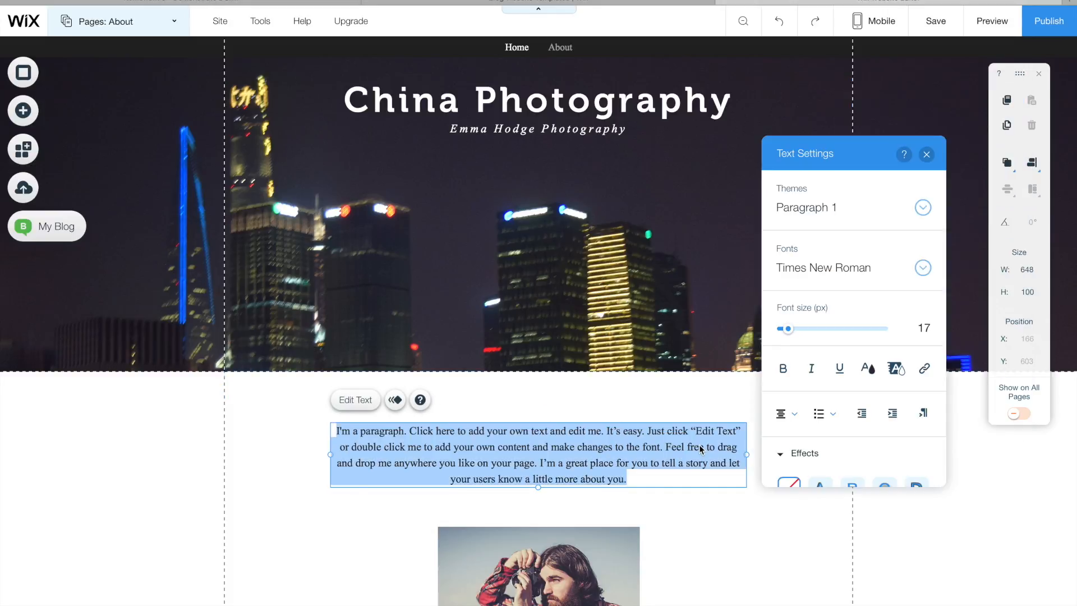
key(BackSpace)
text(T)
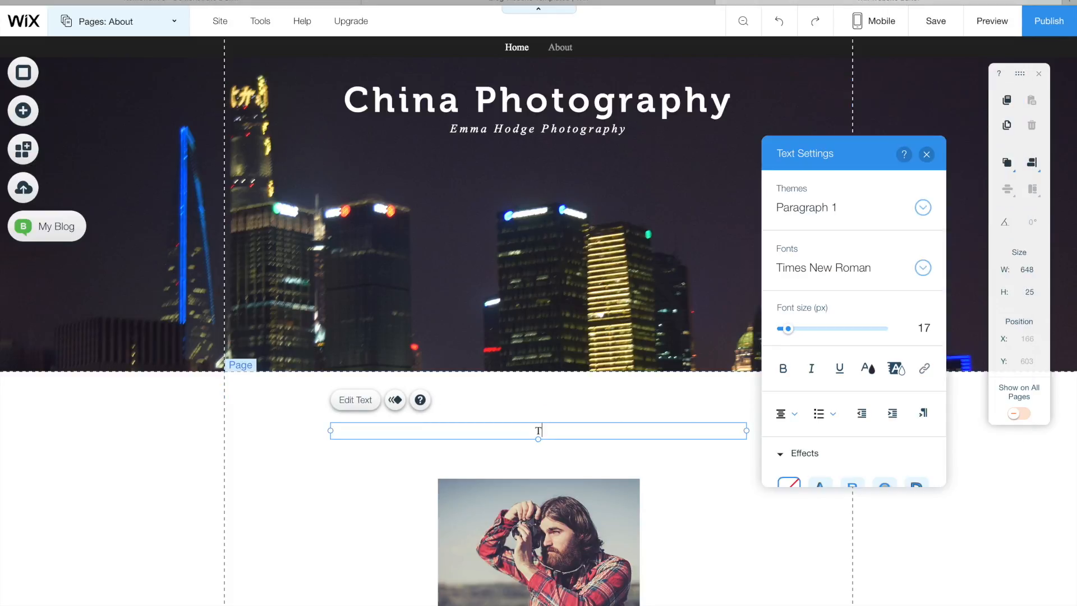
text(his page is about me!)
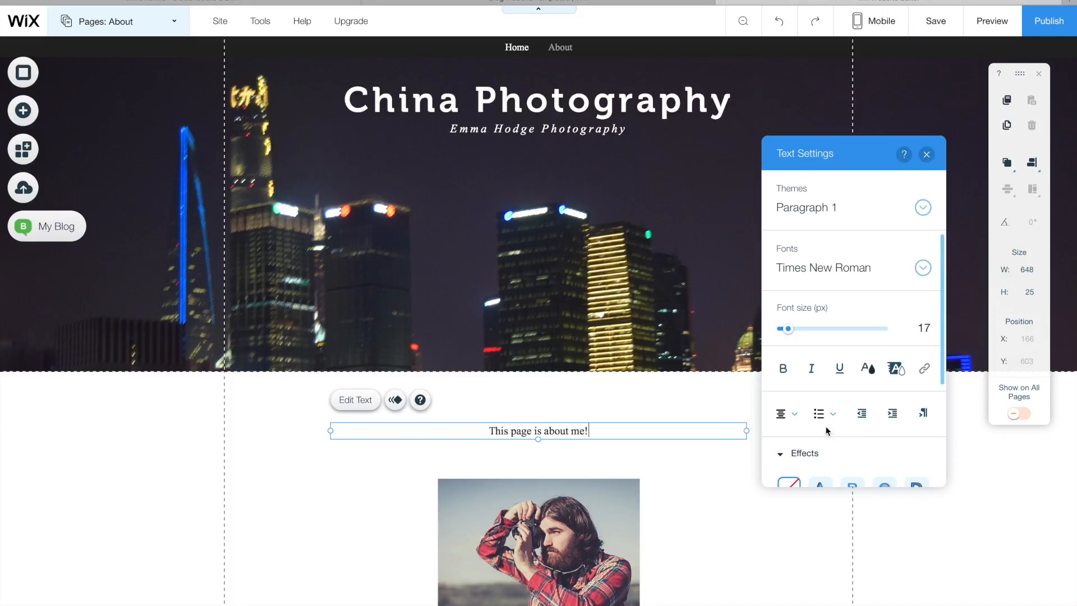
Set the "This page is about me!" text on the About page to white #FFFFFF
click(877, 375)
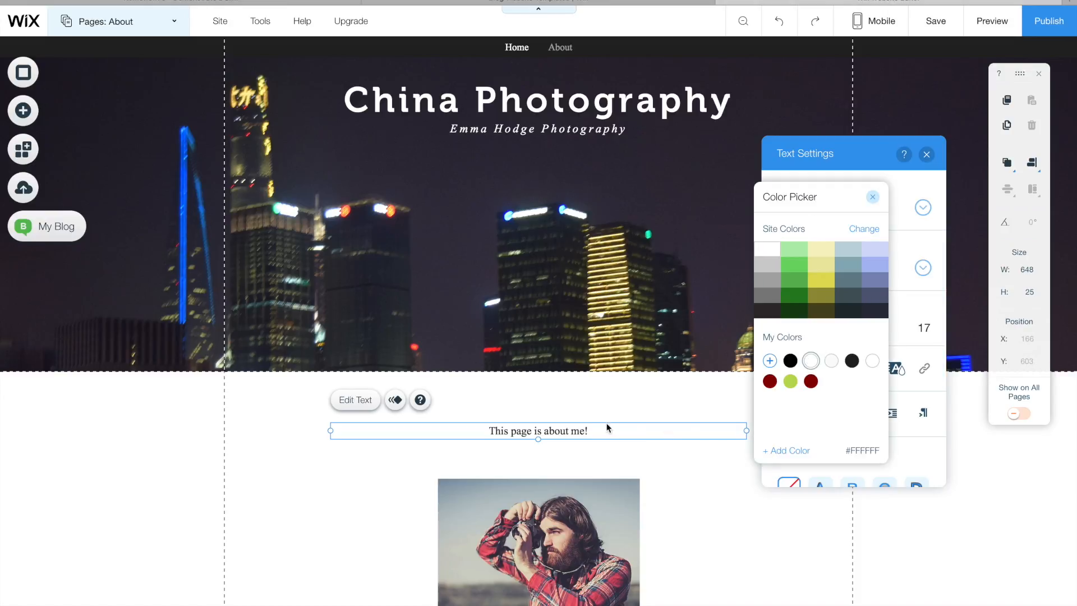
click(590, 429)
triple_click(584, 430)
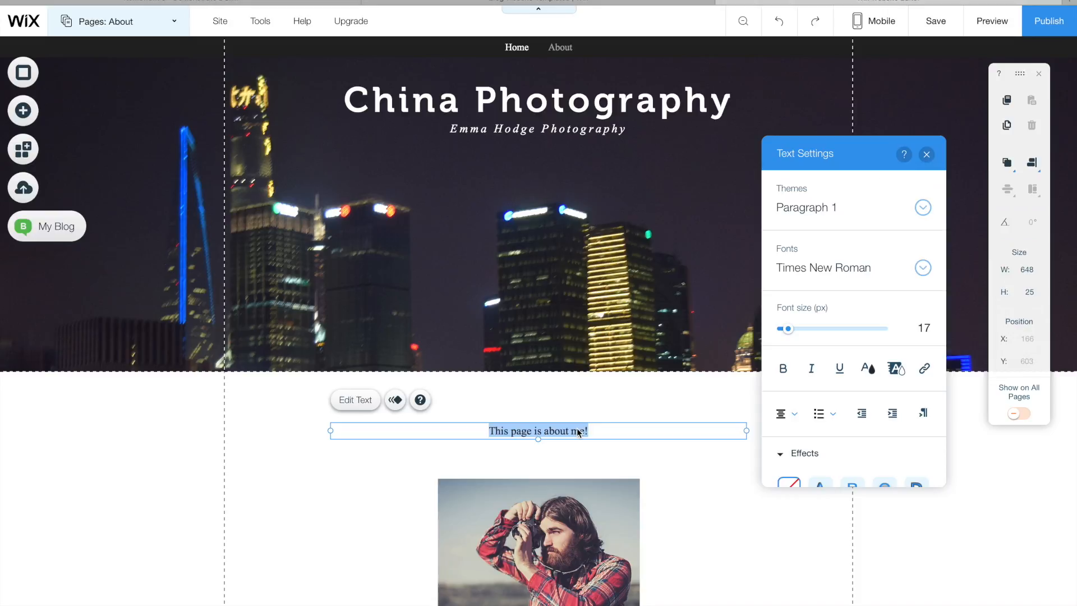
click(868, 368)
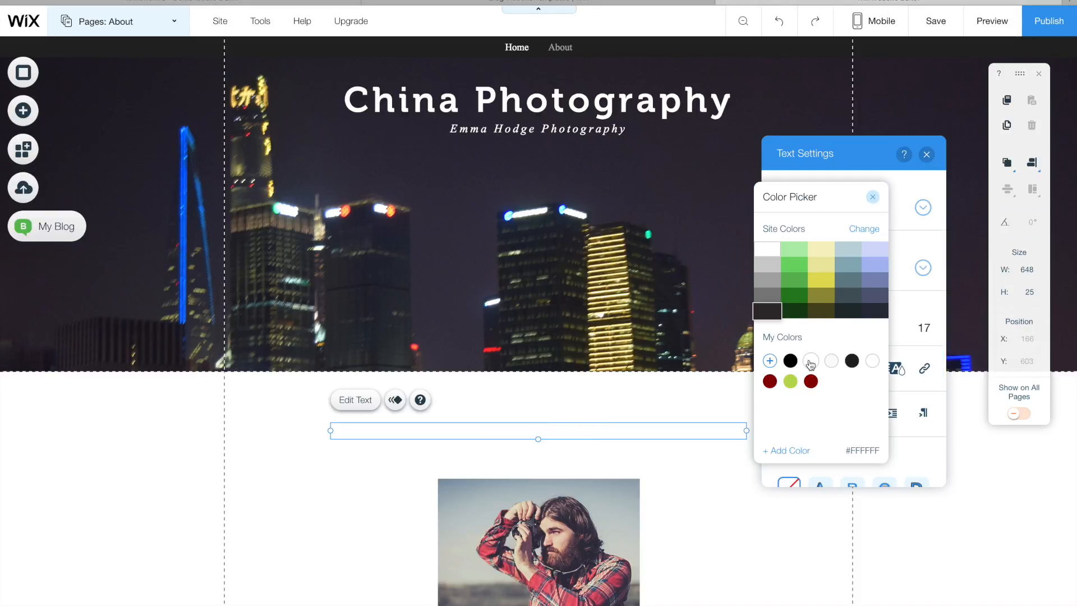
click(873, 197)
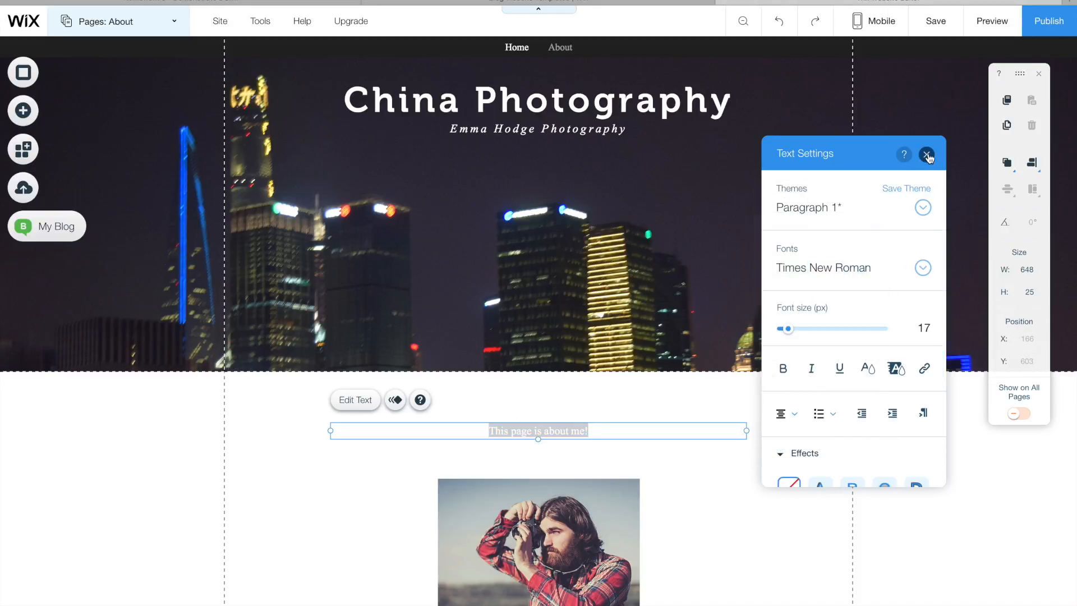
click(926, 153)
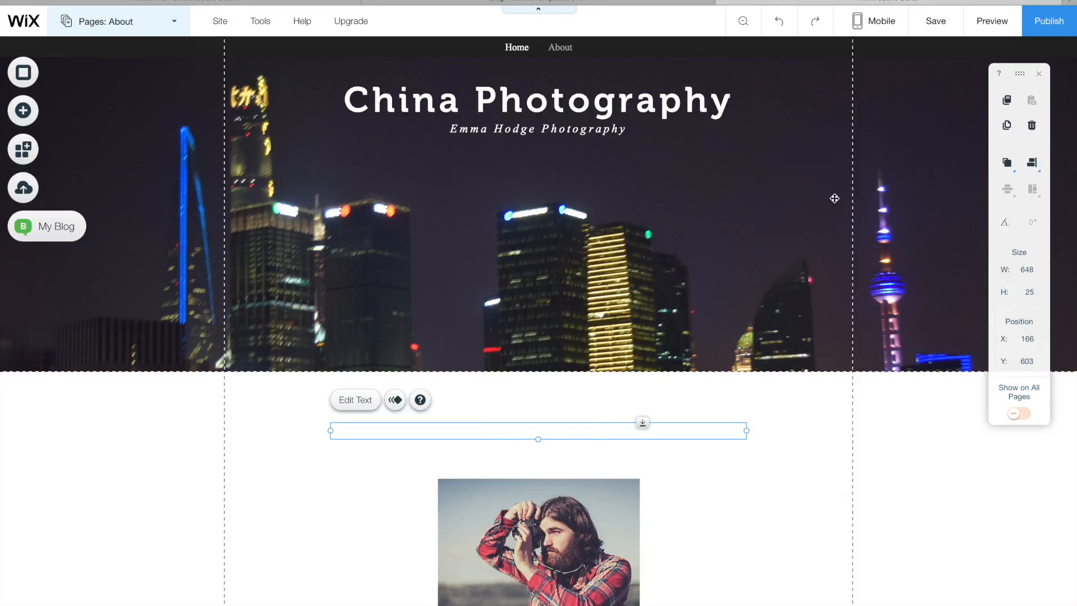
Set the About page's background to the Cement Grunge image from the free Wix textures
click(168, 503)
click(365, 348)
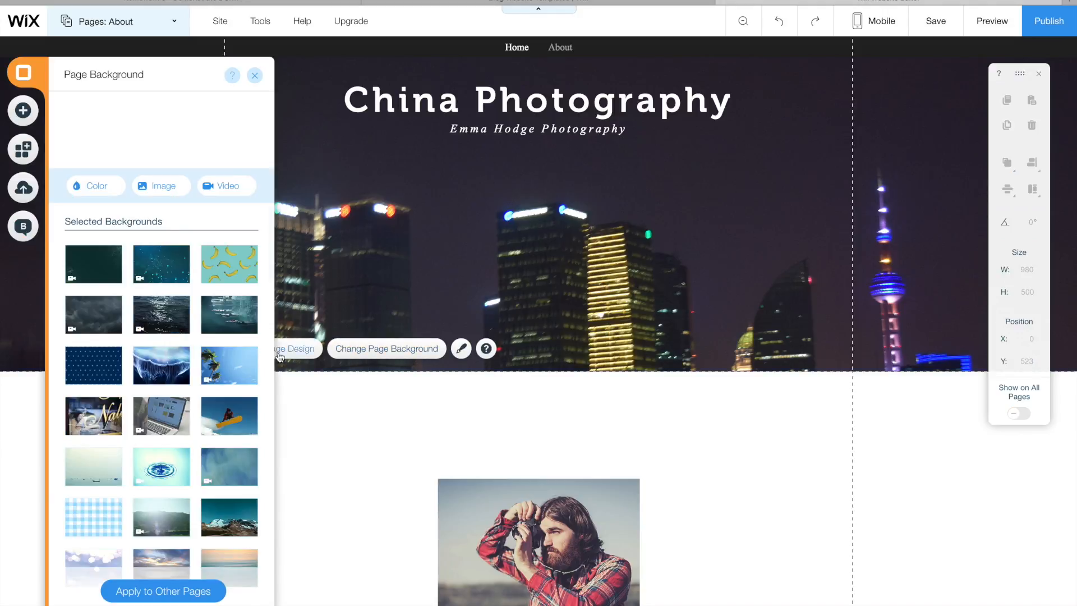
click(172, 193)
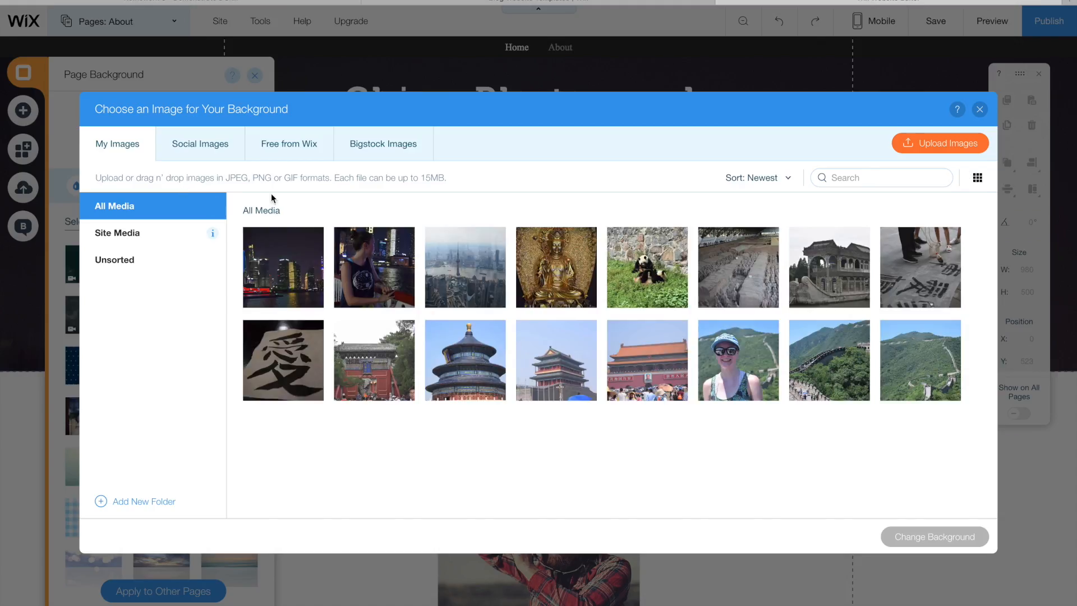
click(304, 157)
click(304, 179)
scroll(312, 348, down, 15)
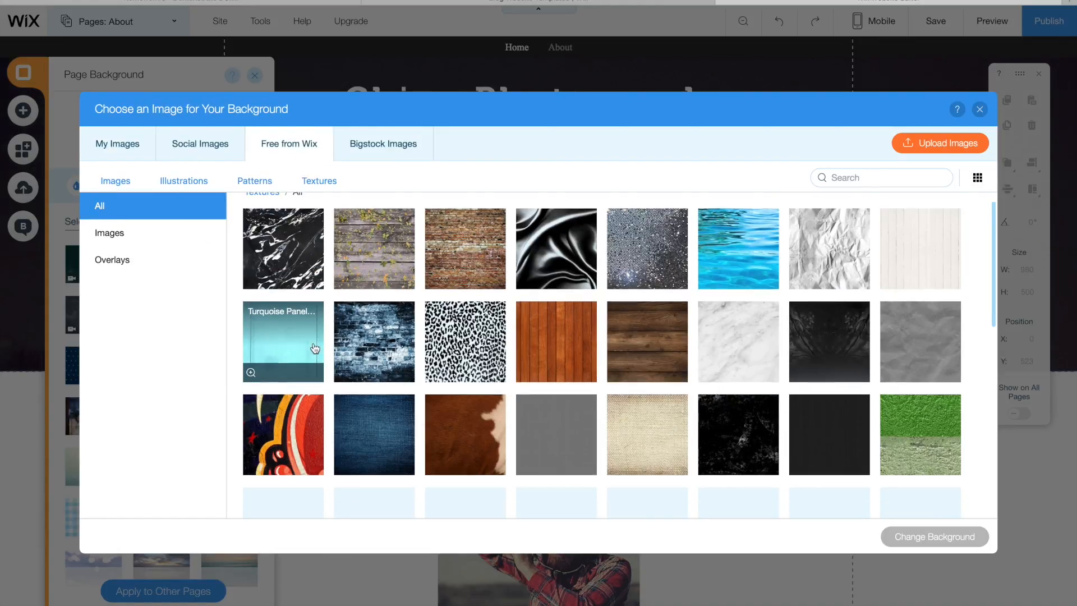
scroll(315, 348, down, 5)
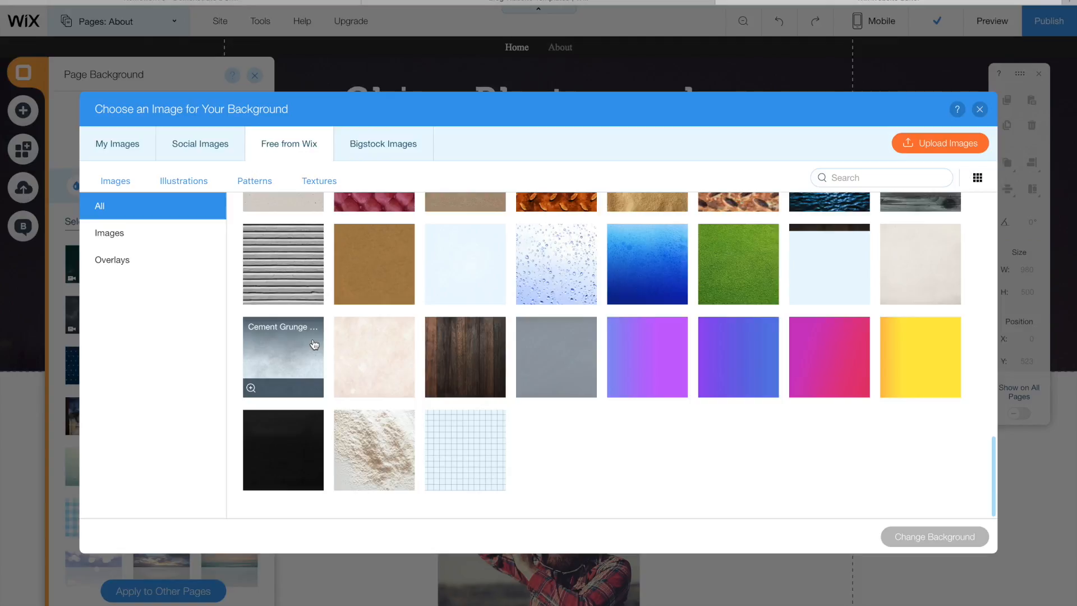
click(315, 348)
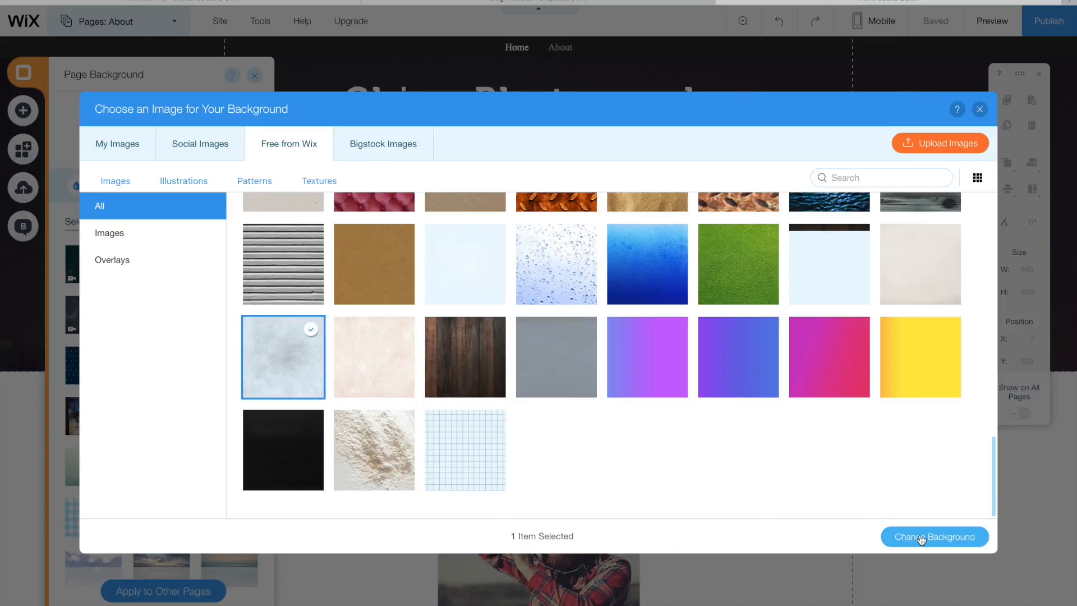
click(920, 538)
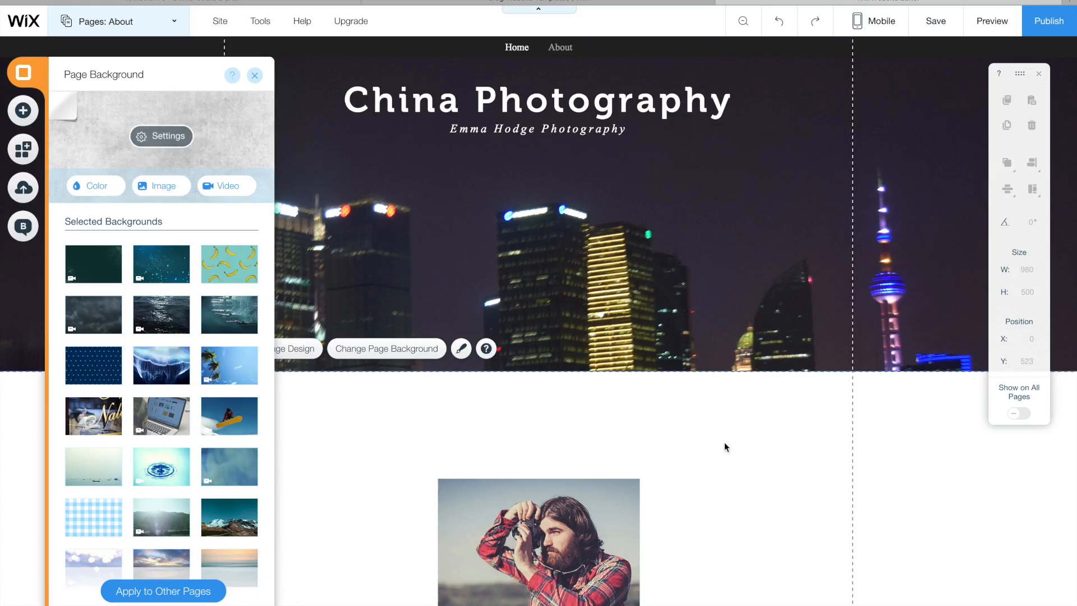
Set the color behind the About page's background image to #2A2E3D and move the ABOUT ME heading down to Y 553
click(183, 137)
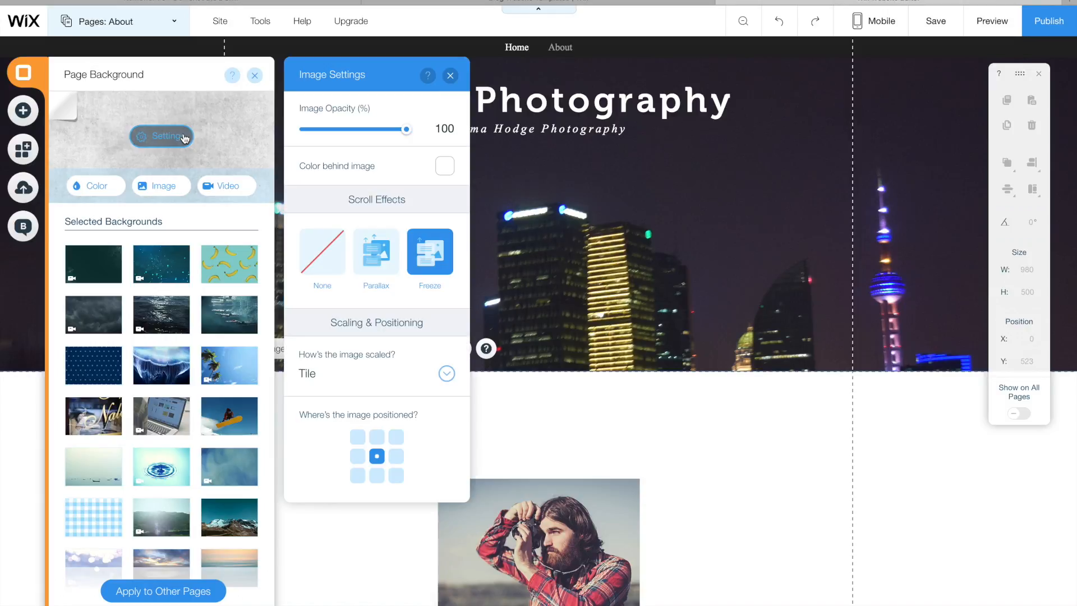
click(445, 166)
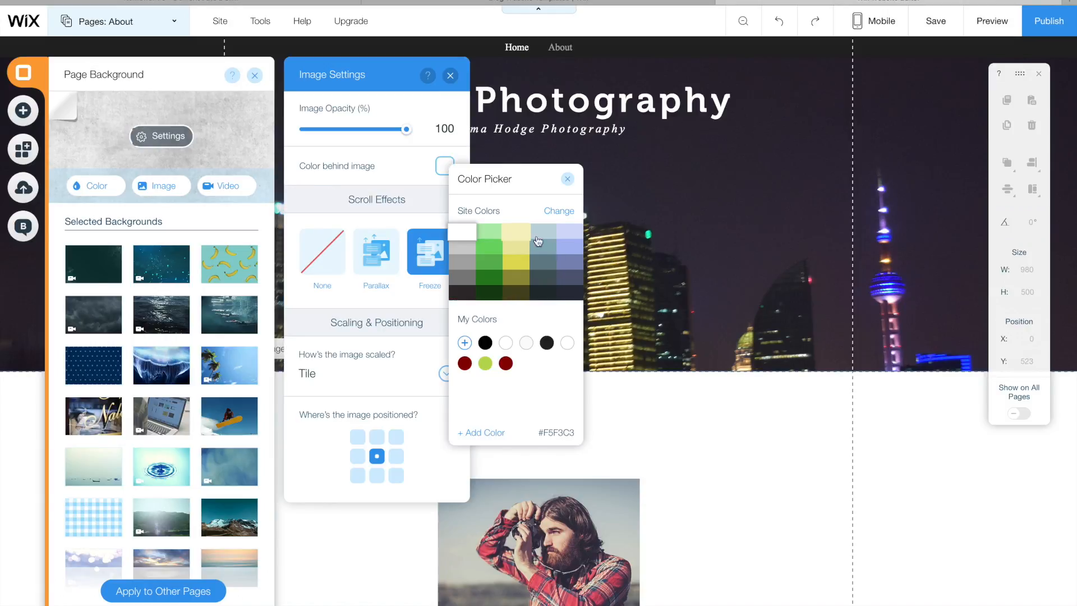
click(578, 296)
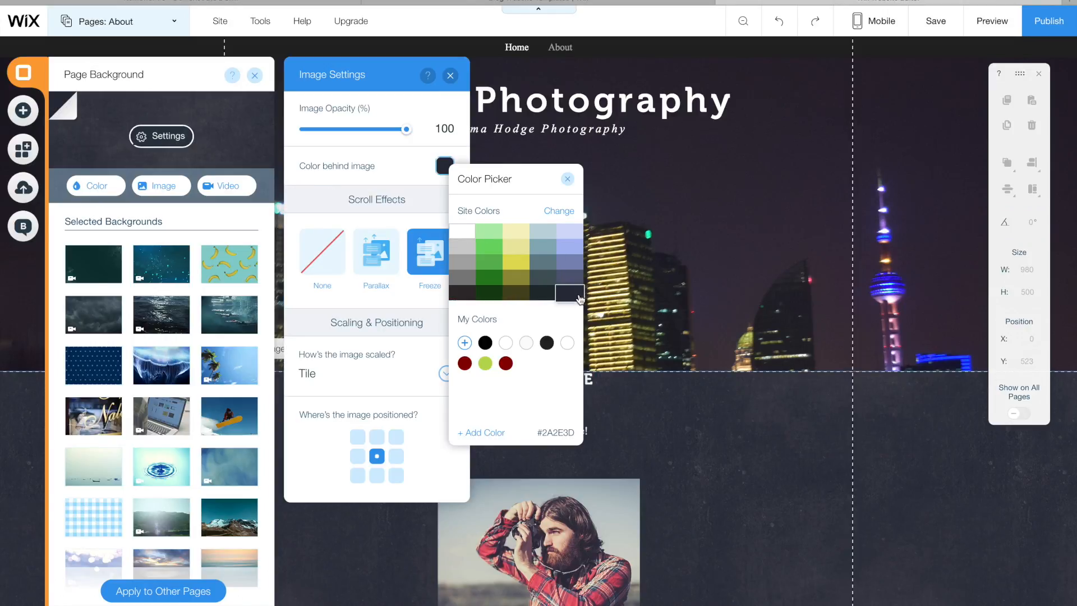
click(568, 179)
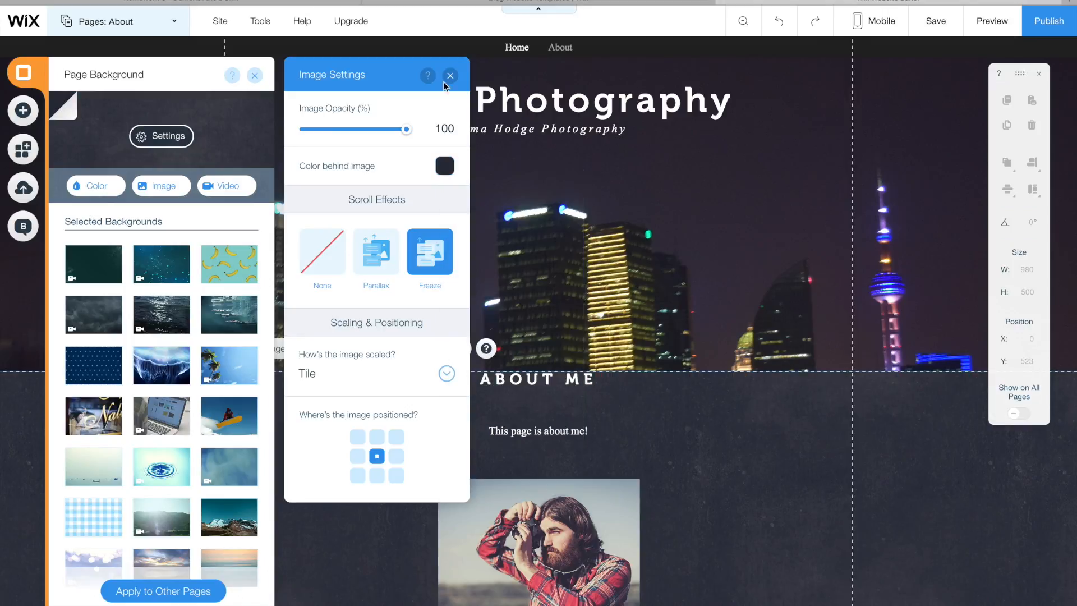
click(451, 76)
drag(534, 380, 535, 397)
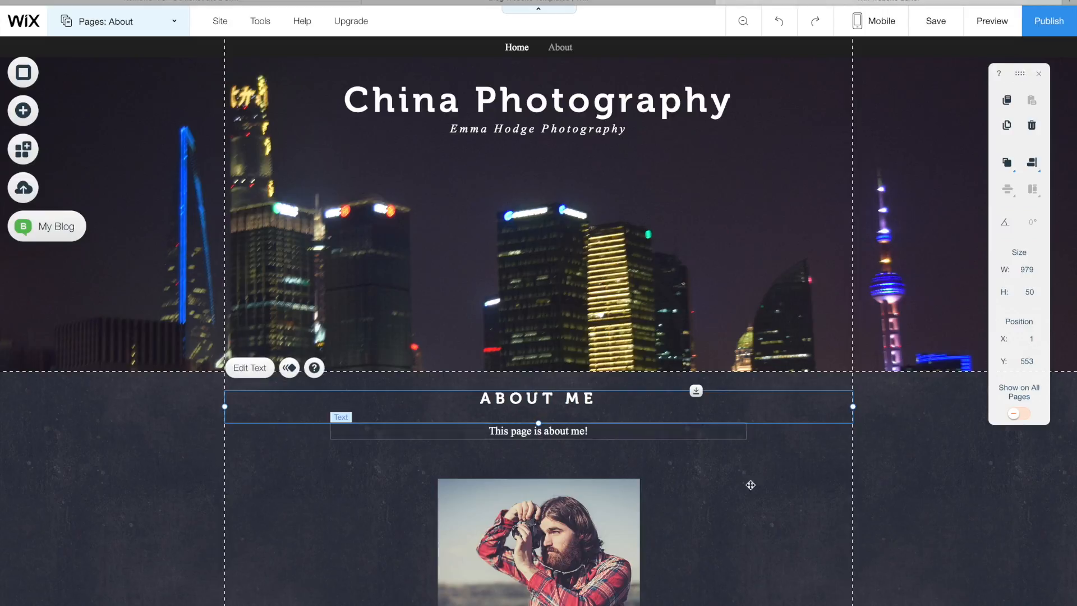
Replace the template photo on the About page with DSC_0051.JPG from the uploaded images
click(621, 520)
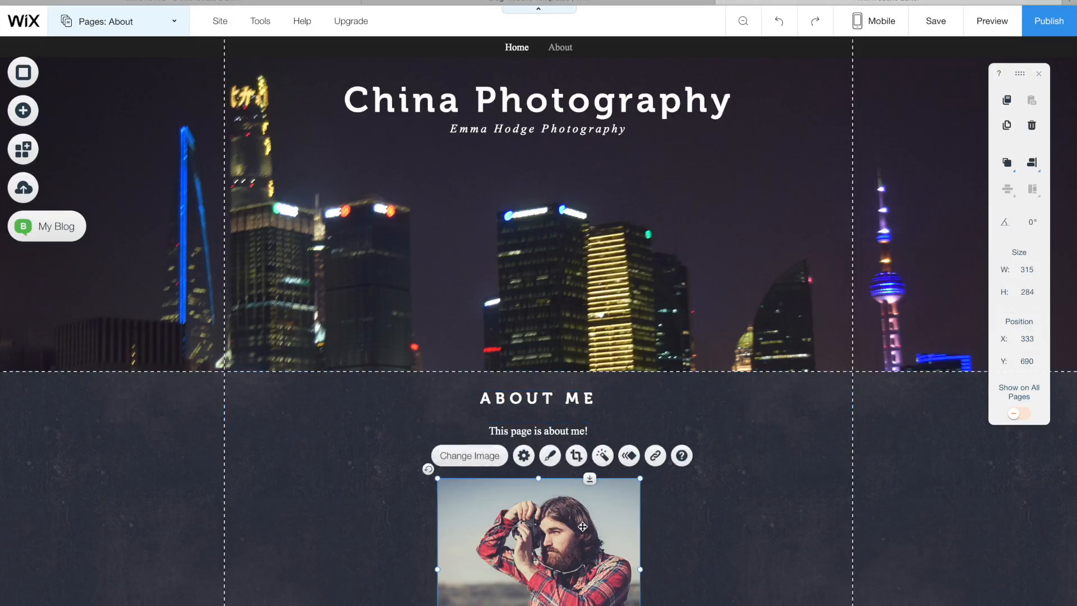
click(471, 457)
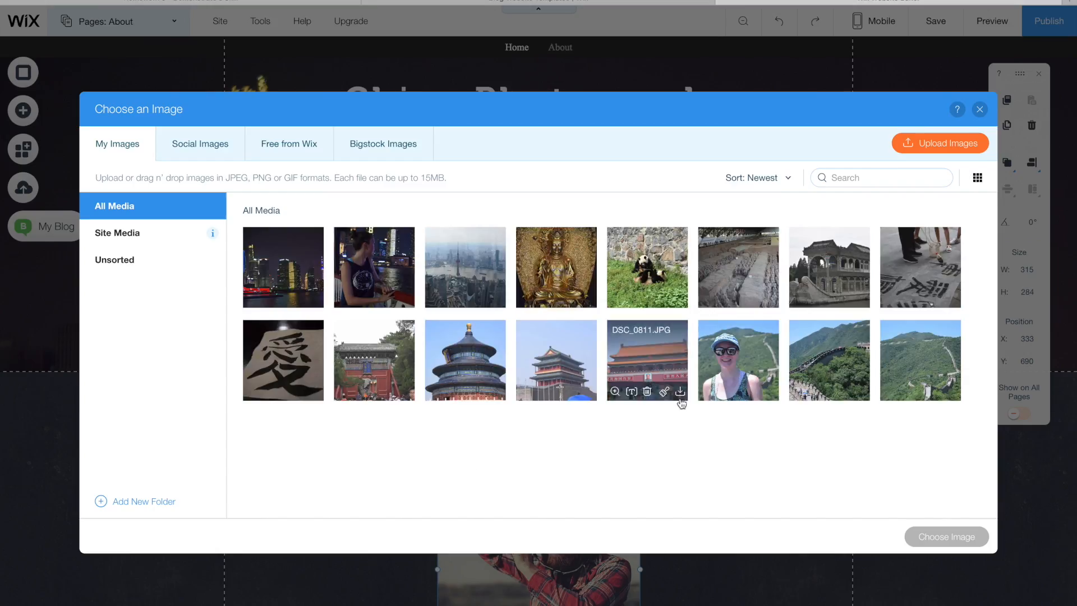
click(719, 376)
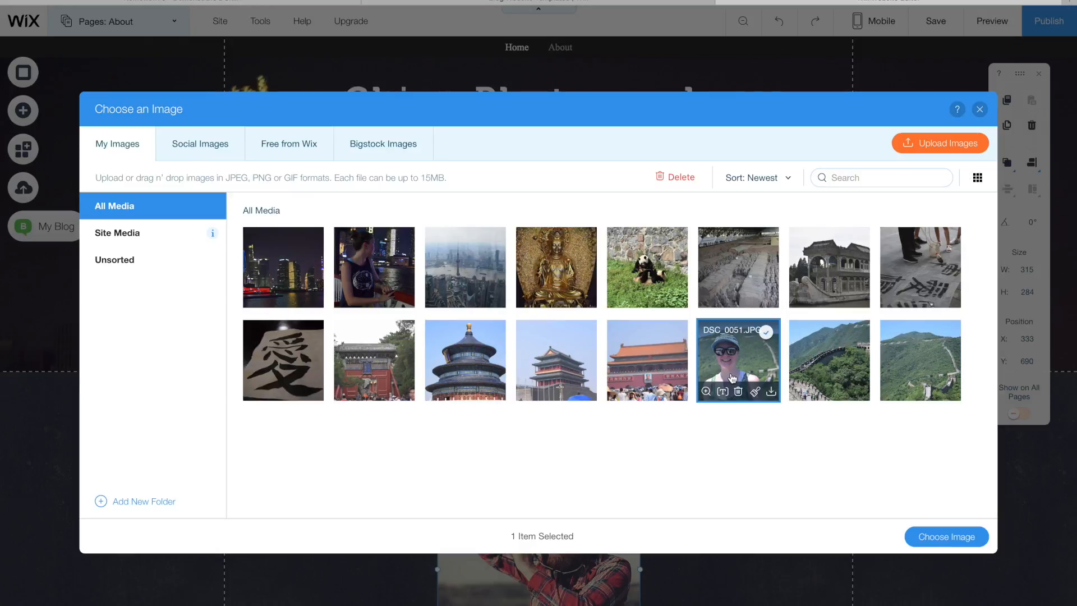
click(930, 539)
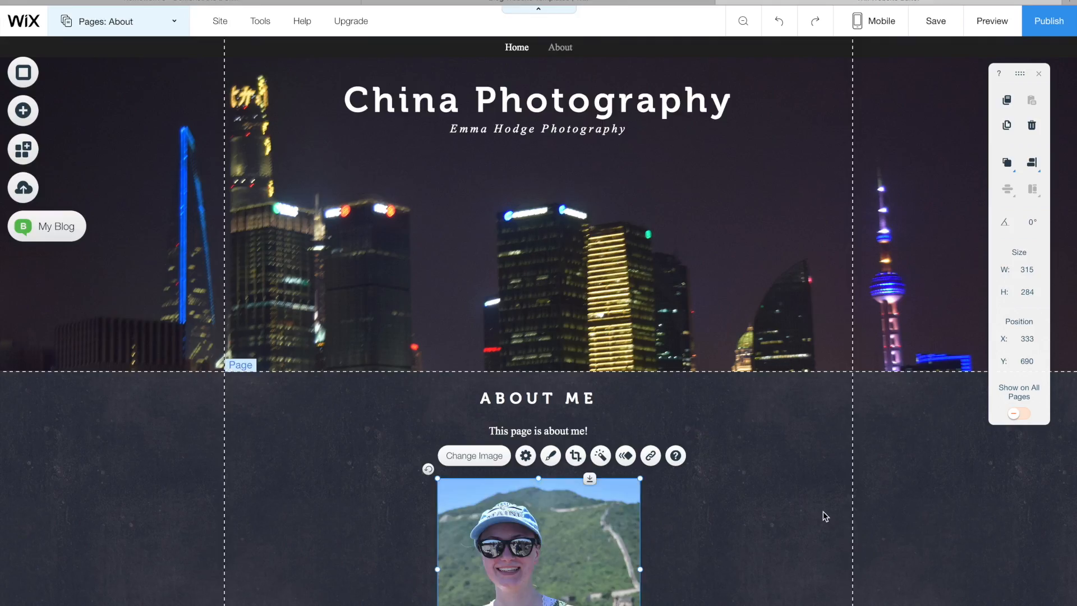
scroll(823, 511, down, 3)
scroll(823, 512, up, 2)
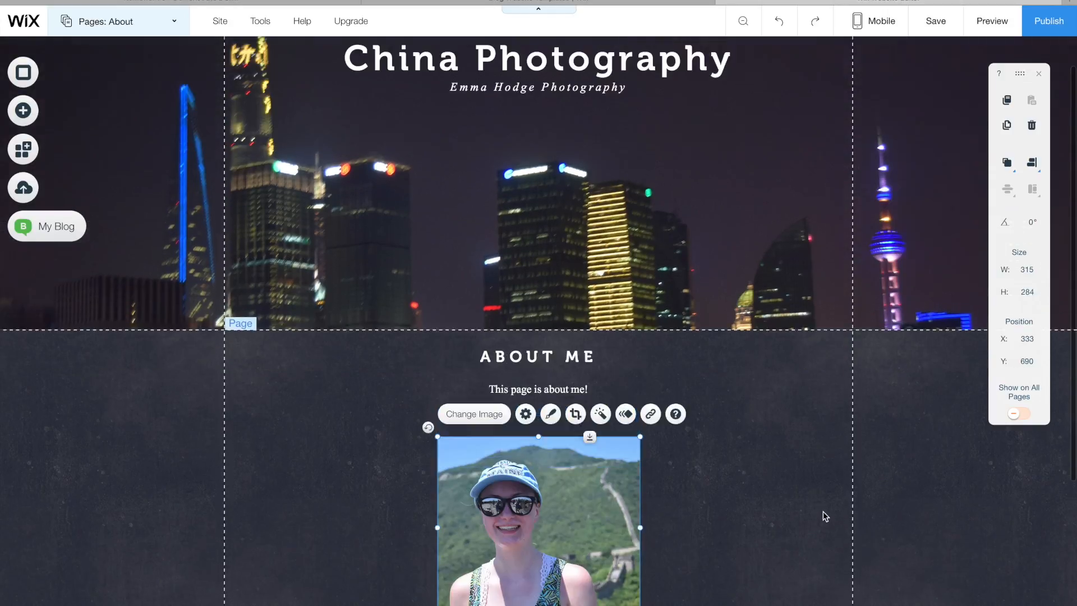
scroll(824, 511, up, 1)
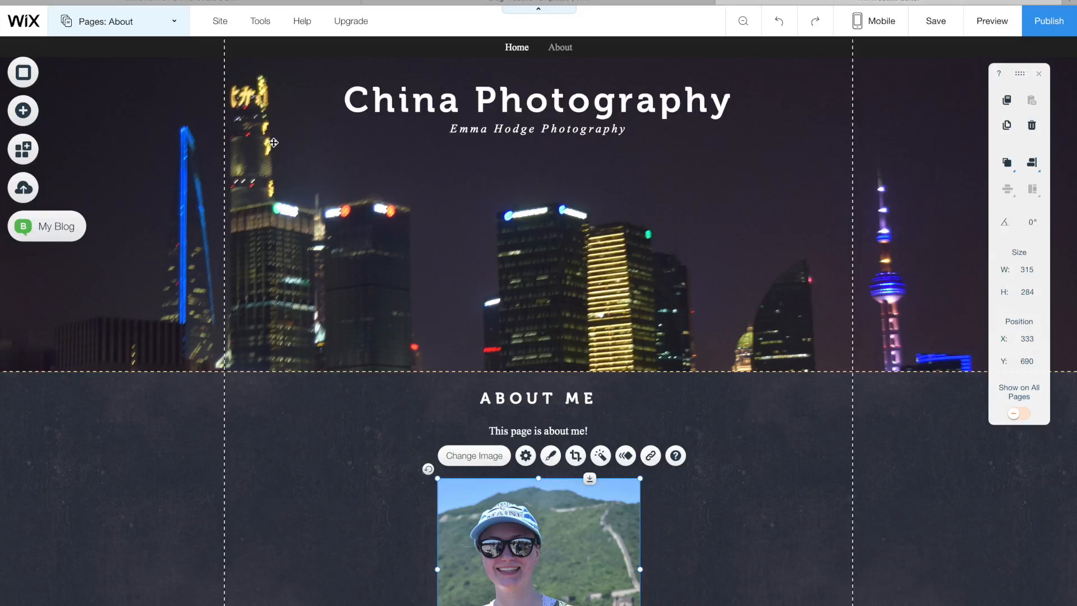
Go back to the site's Home page in the editor
click(138, 30)
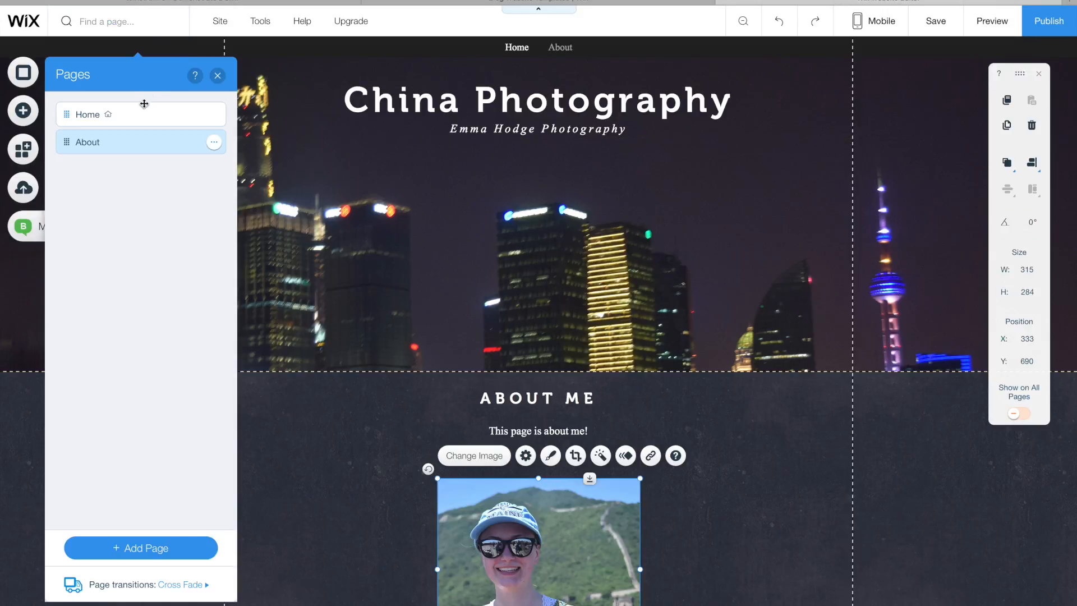
click(141, 112)
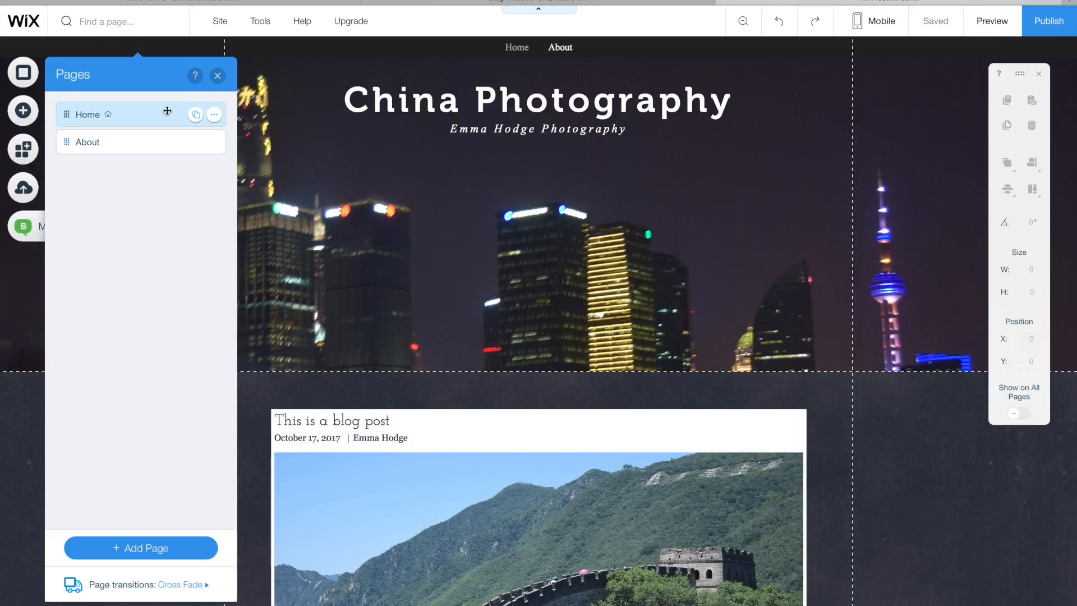
click(218, 75)
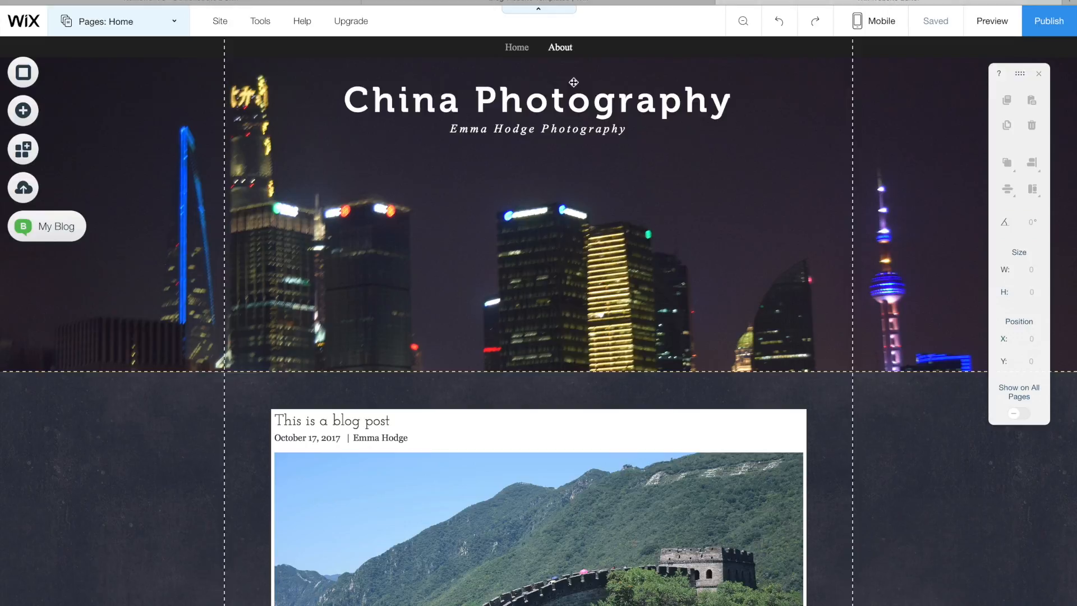
Save the site, set its web address ending to "chinaphotography", and publish it
click(931, 22)
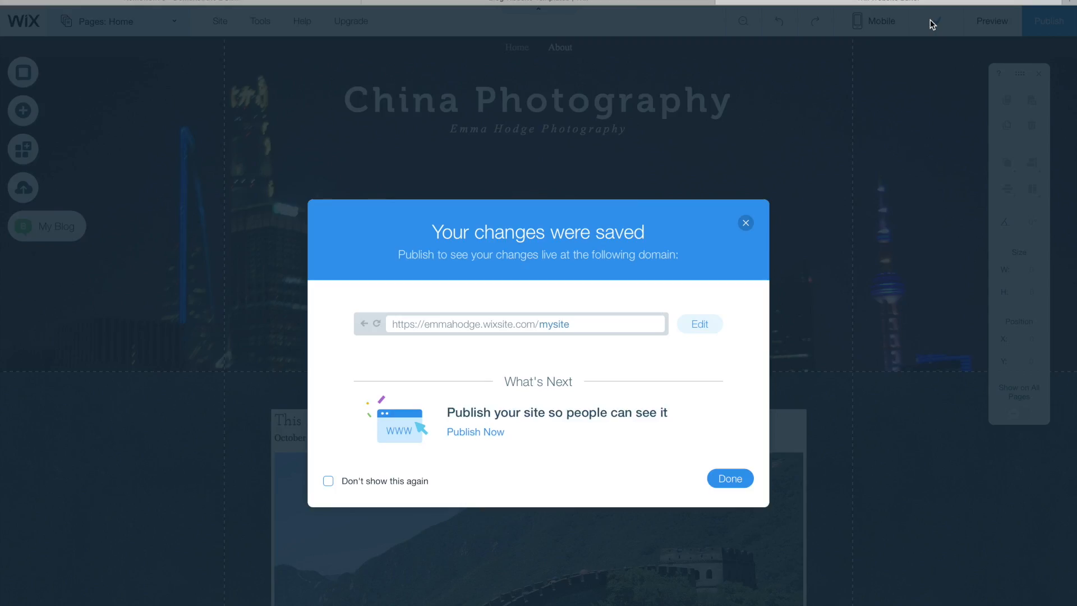
click(716, 329)
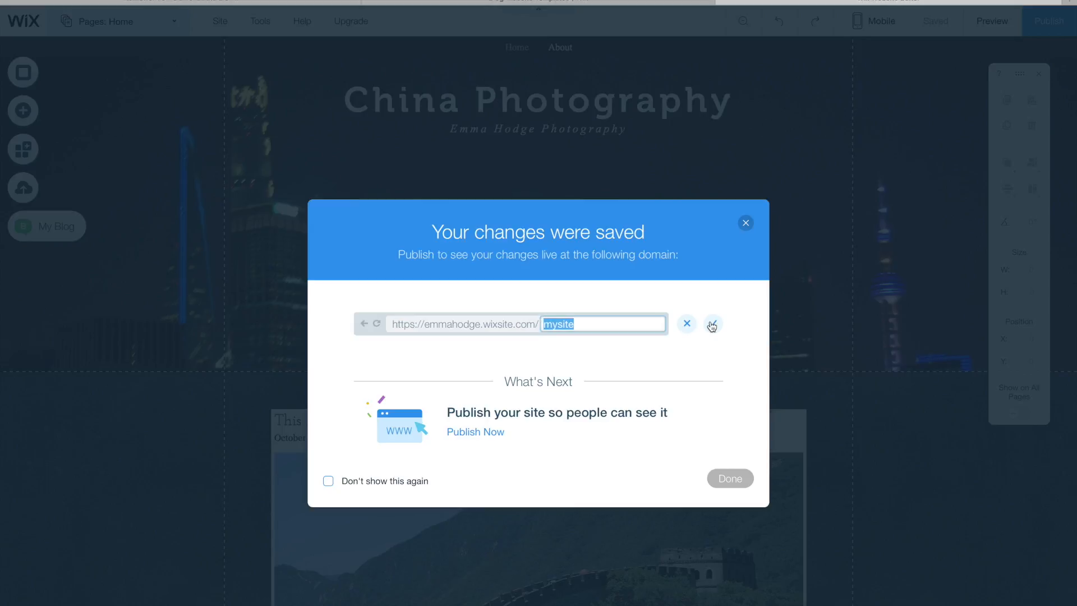
text(chinaphotography)
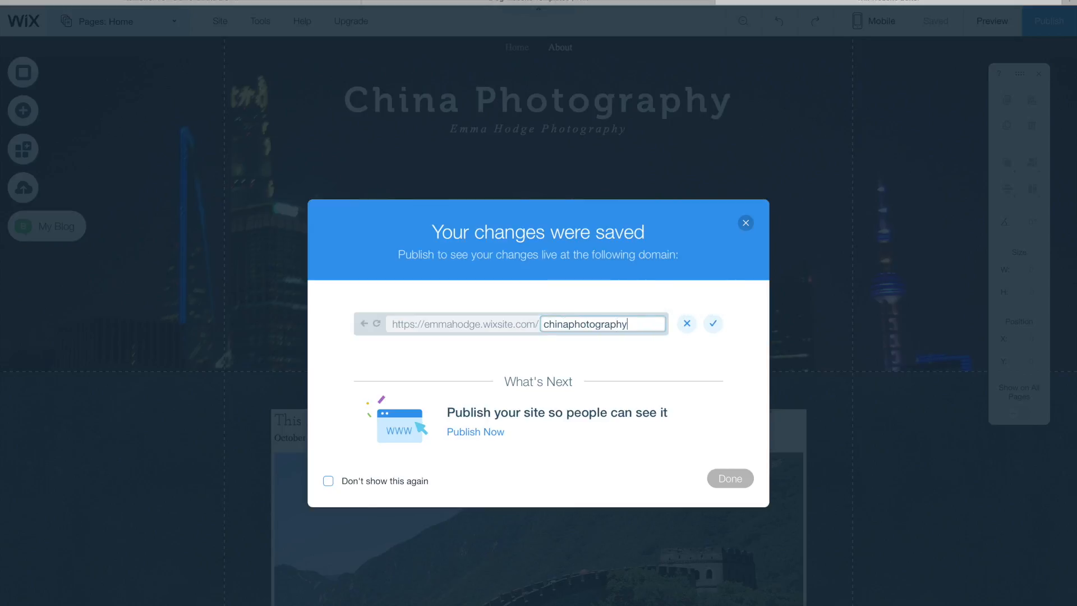
click(717, 328)
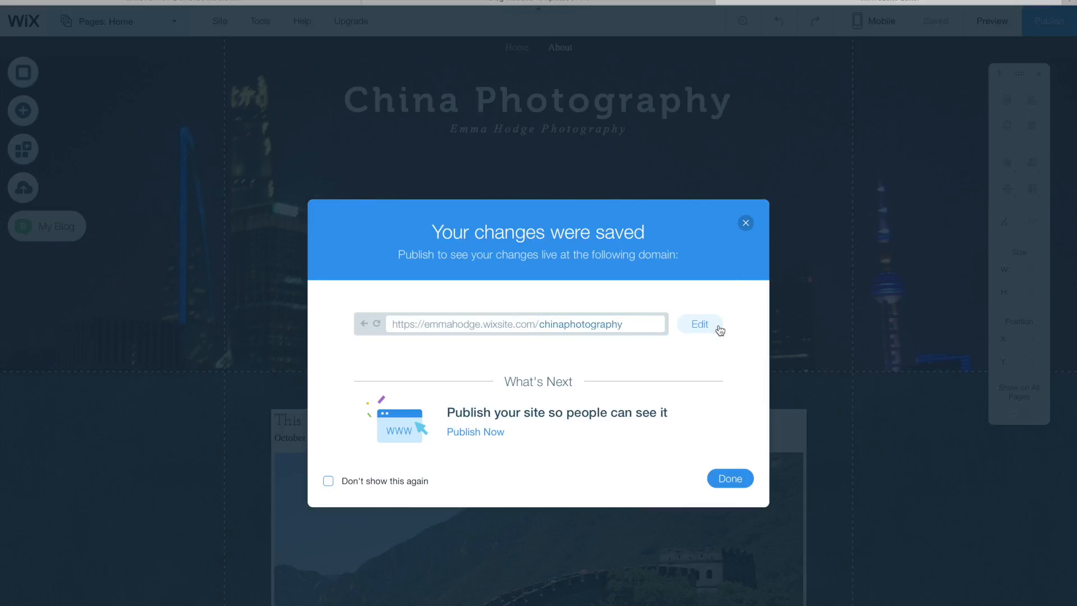
click(738, 481)
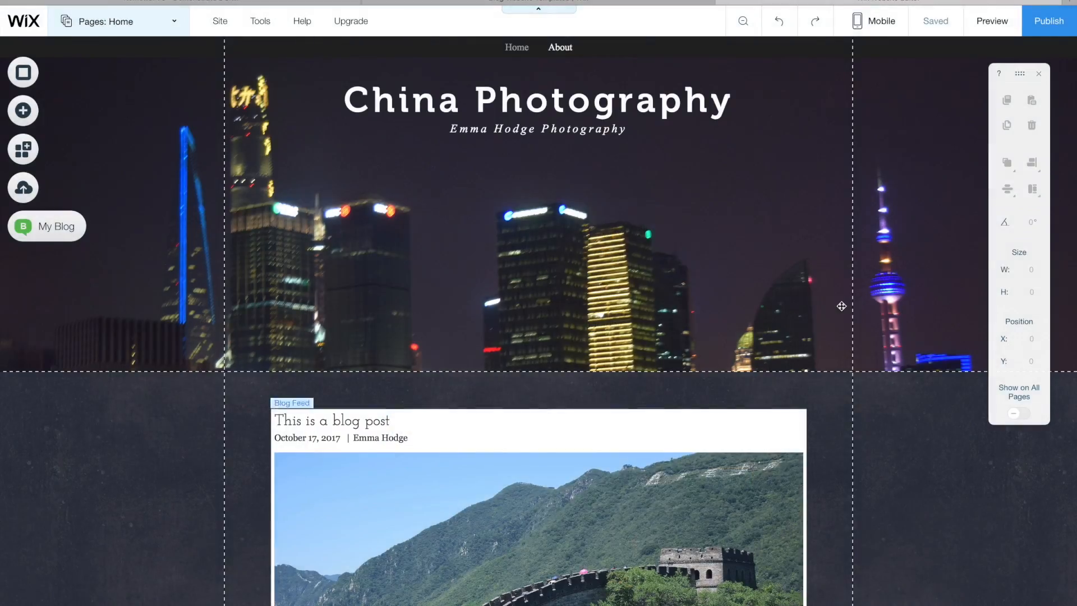
click(1041, 29)
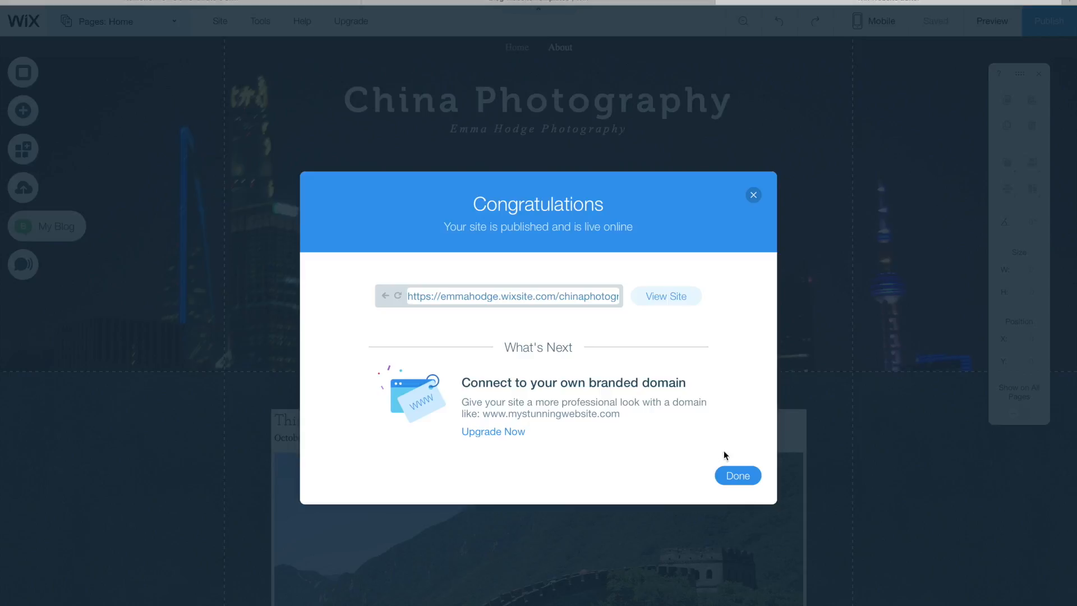
Open the live site and review its Home and About pages
click(676, 296)
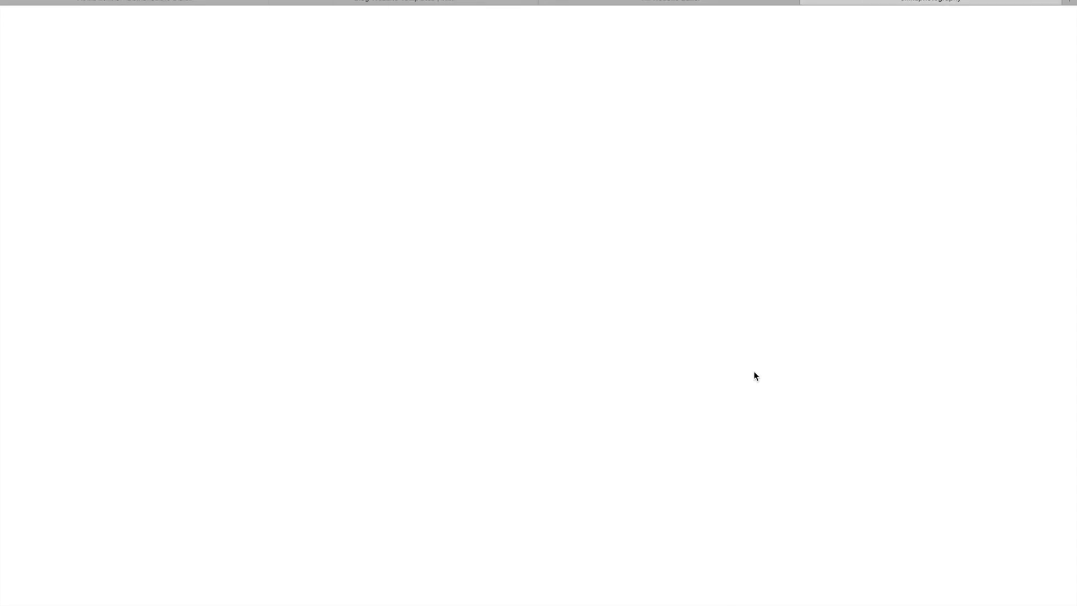
scroll(755, 374, down, 8)
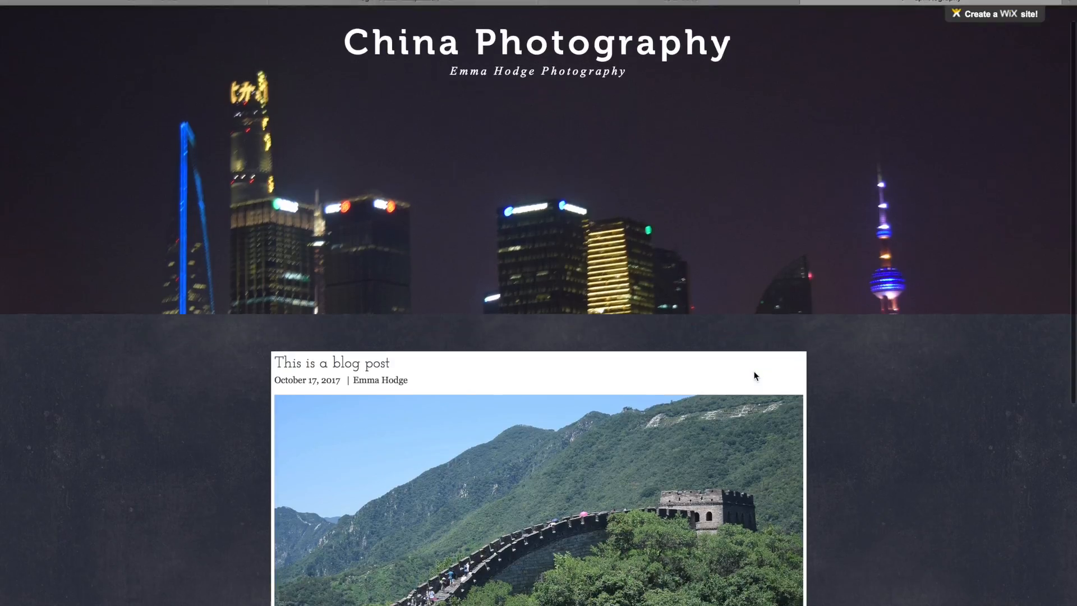
scroll(755, 376, up, 7)
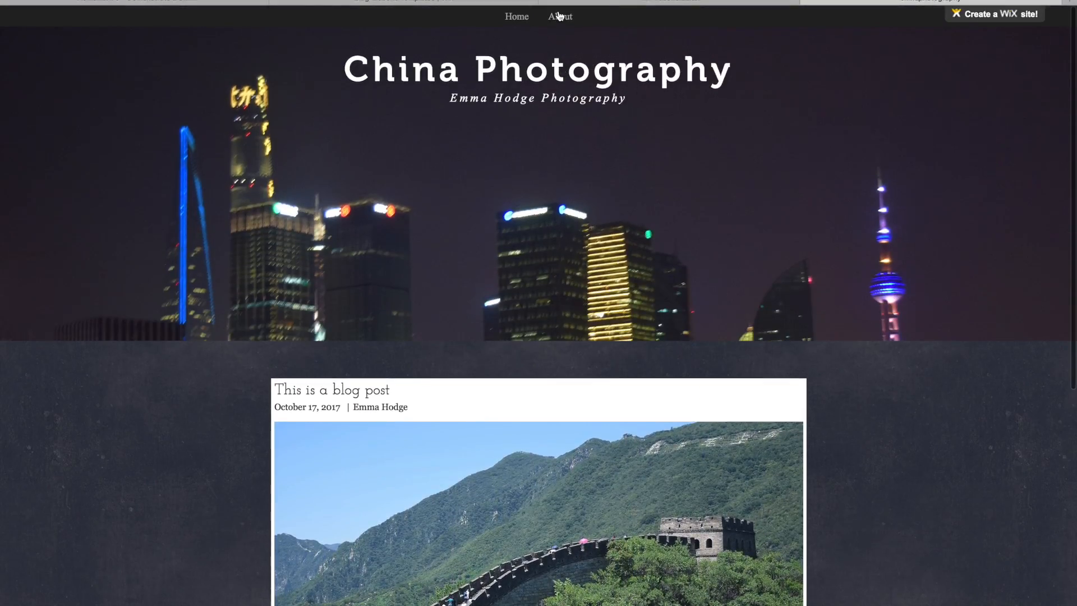
click(559, 16)
scroll(609, 220, down, 5)
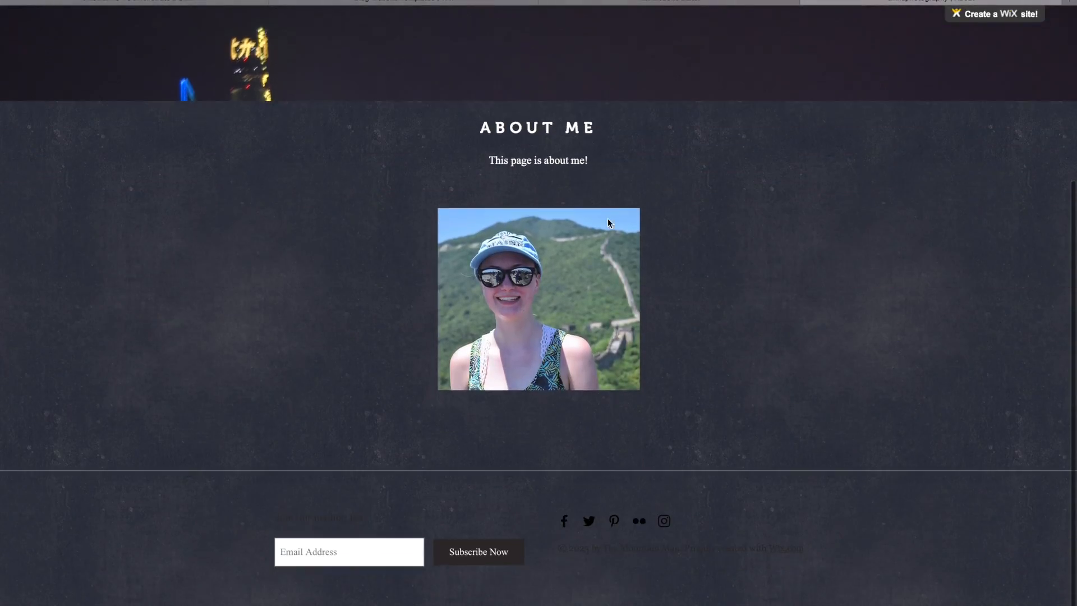
scroll(610, 223, up, 4)
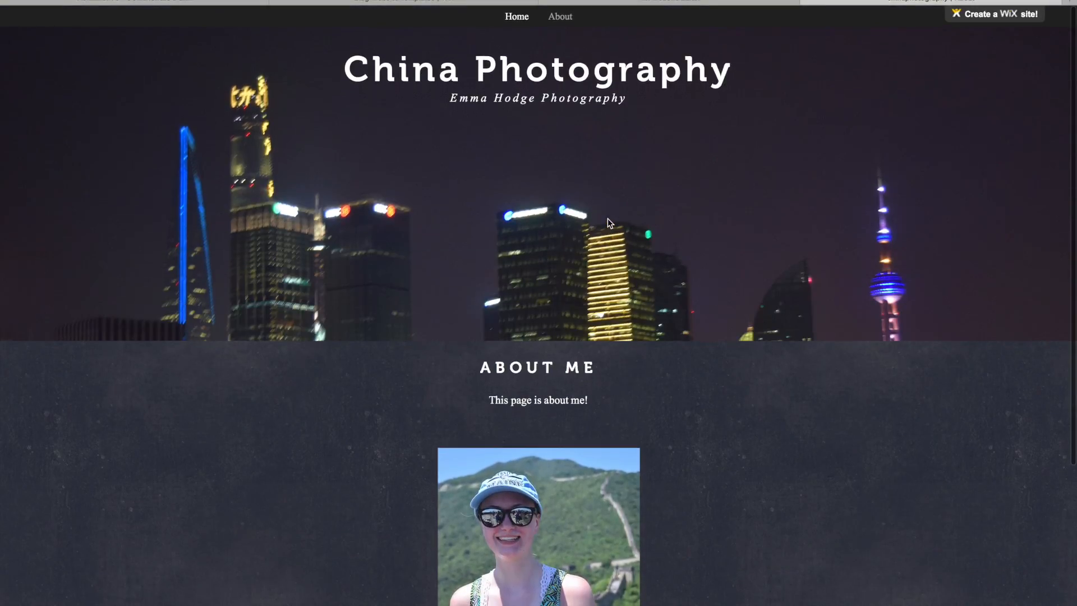